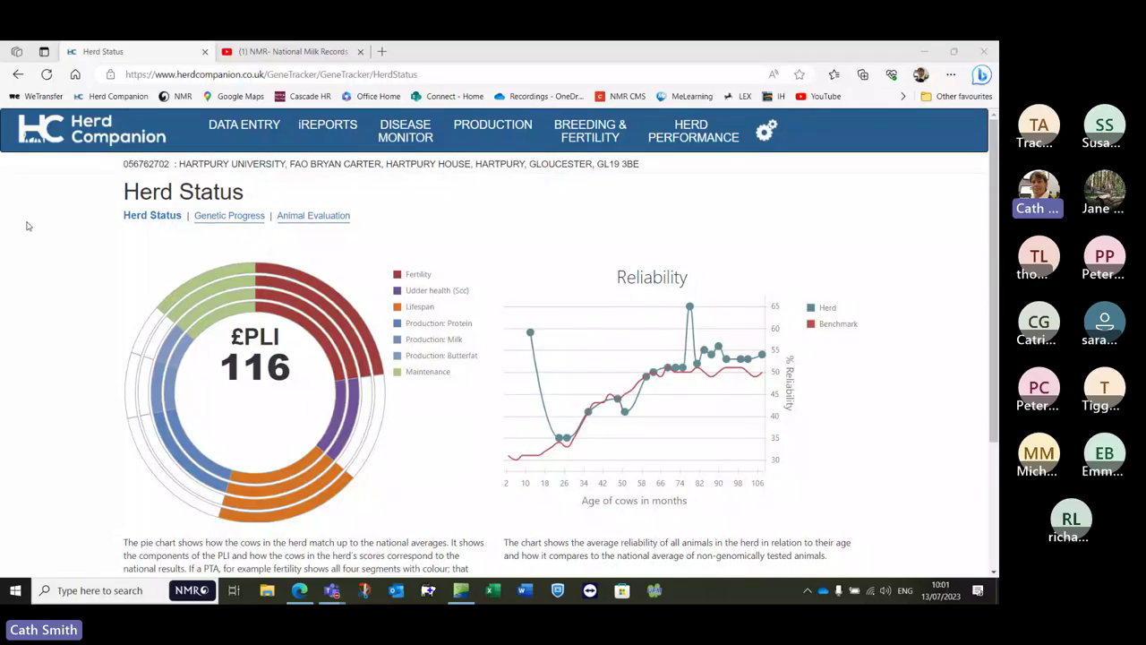
# Return to the Herd Companion home page and open the Herd Status report from the breeding and fertility section
pyautogui.click(87, 135)
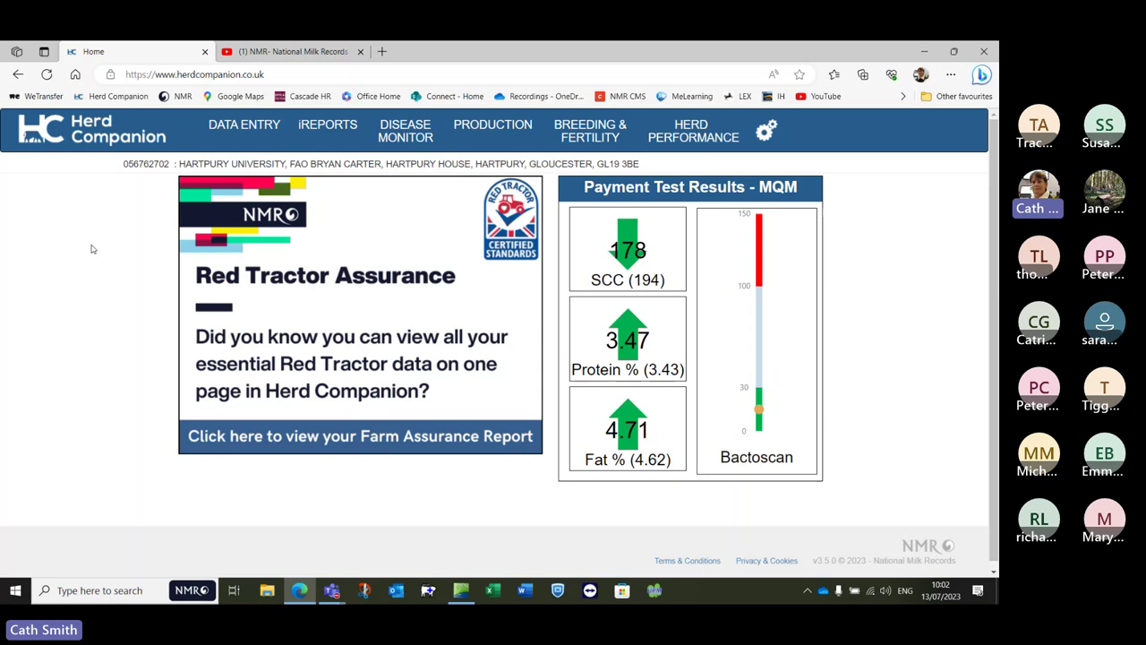
pyautogui.click(587, 133)
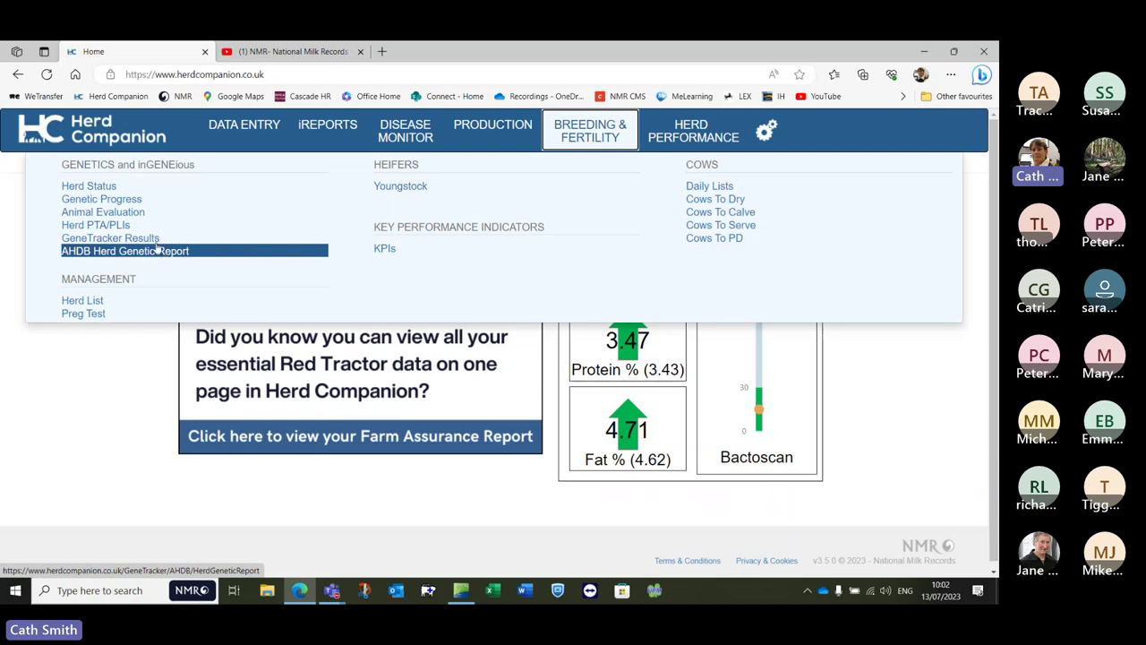
pyautogui.click(100, 188)
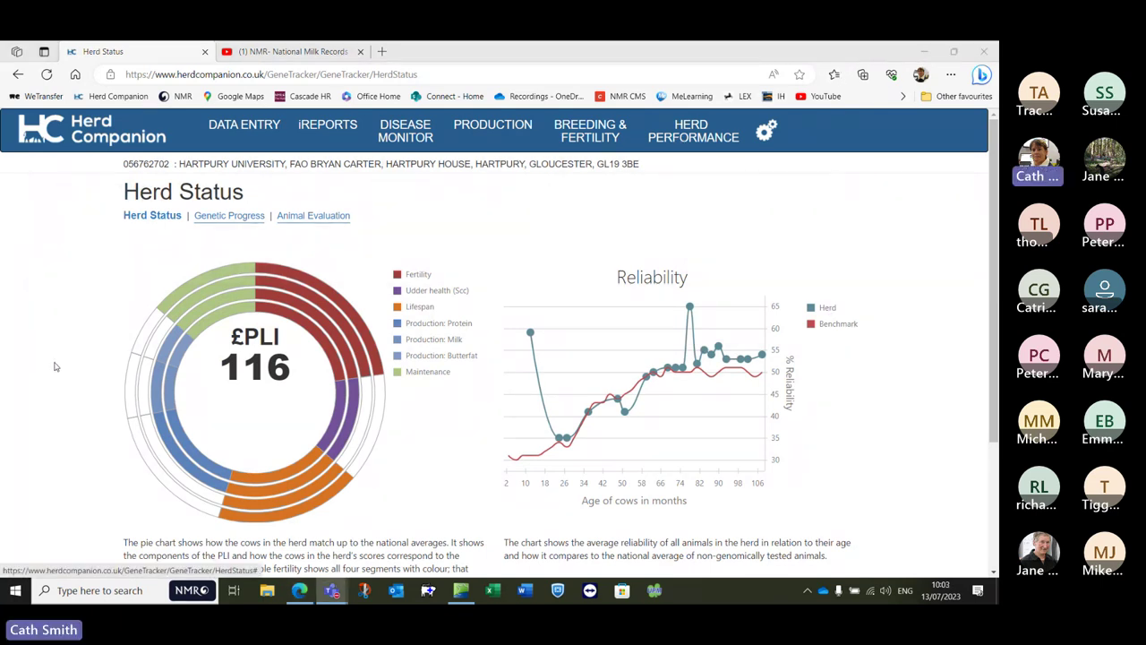
# Examine the £PLI pie chart's trait segments and the herd's points against the benchmark on the Reliability chart
pyautogui.scroll(-1, 55, 366)
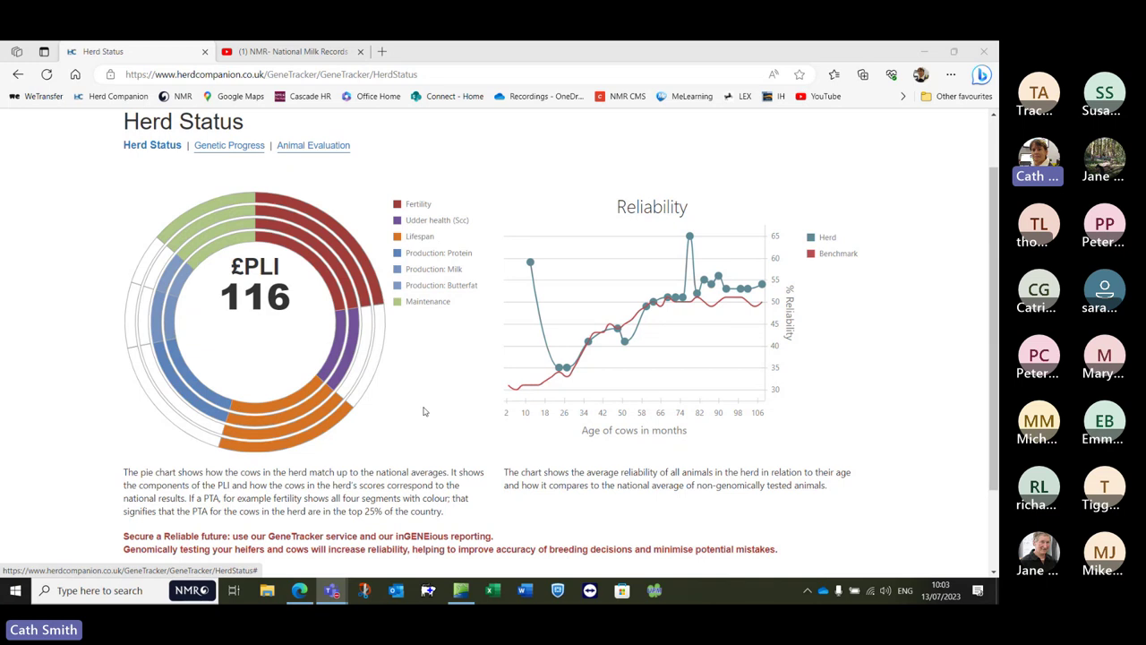
pyautogui.moveTo(281, 415)
pyautogui.moveTo(342, 362)
pyautogui.moveTo(171, 279)
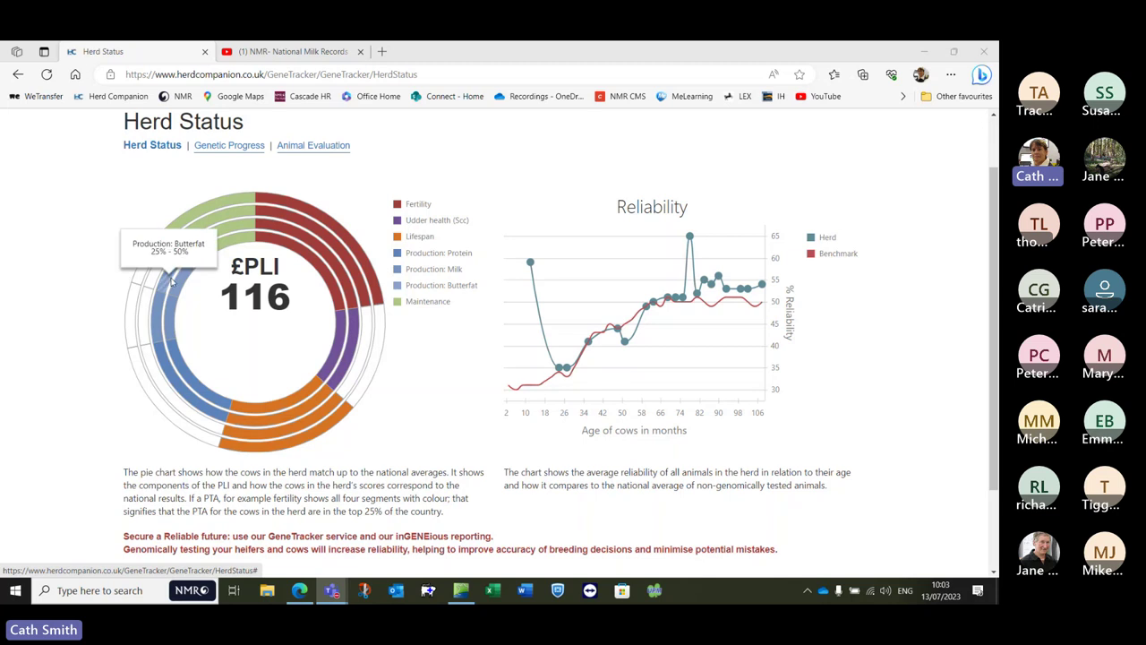
pyautogui.moveTo(165, 322)
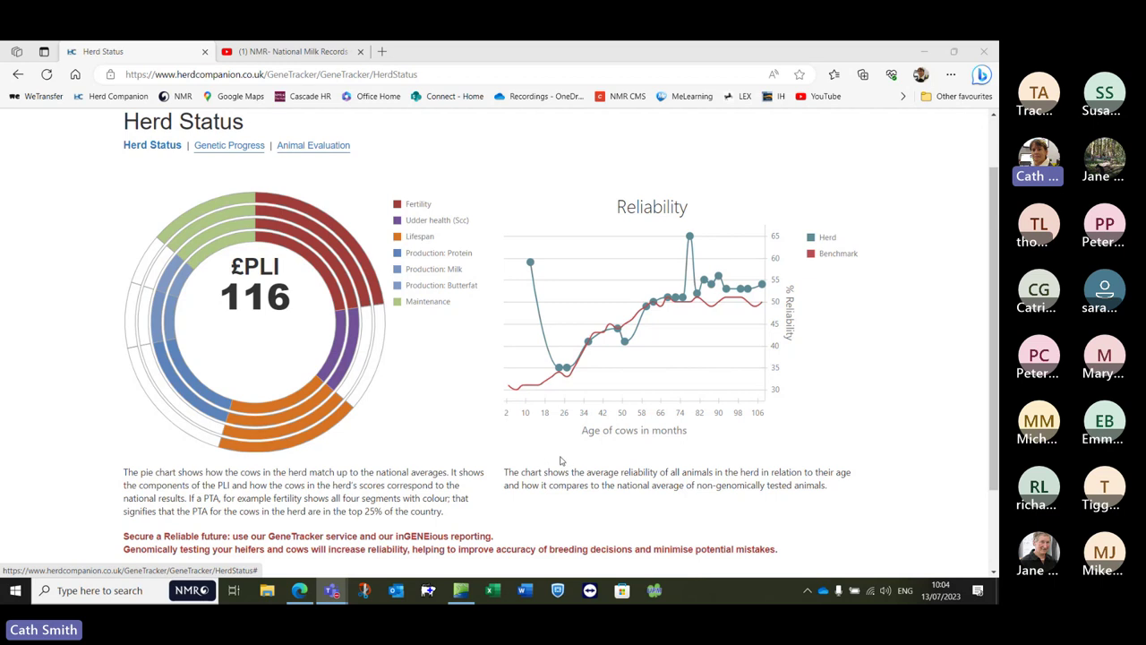
pyautogui.moveTo(524, 392)
pyautogui.moveTo(530, 262)
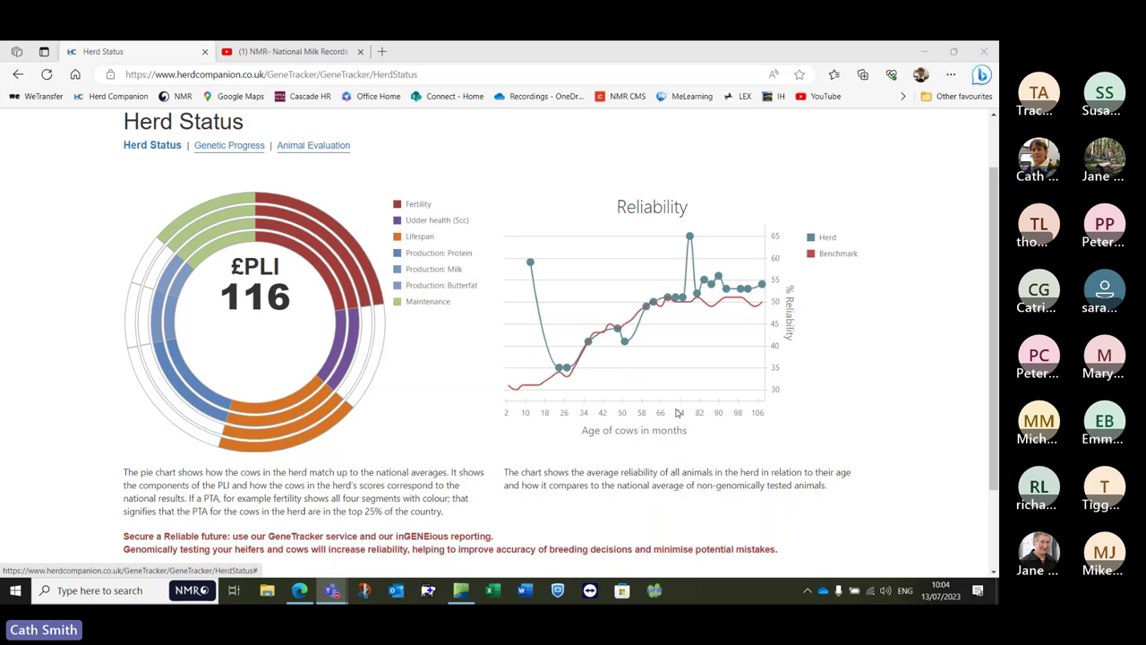
pyautogui.moveTo(690, 237)
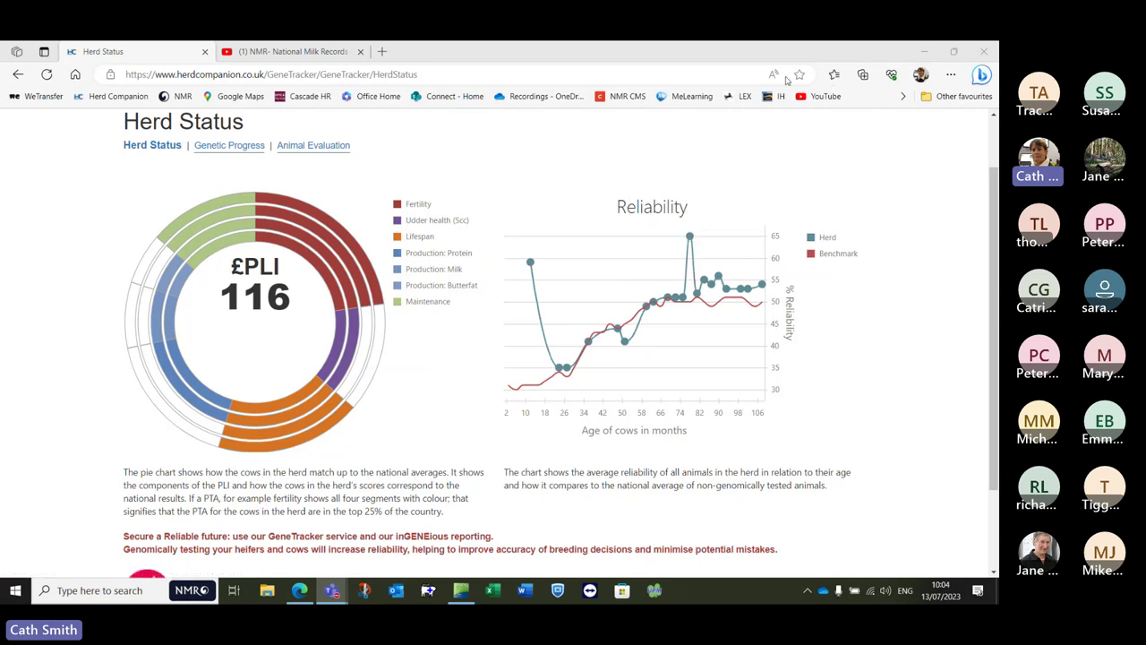
# Dismiss the finished Database Date Increase wizard, and view reliability.png from the desktop in a maximized window before closing it
pyautogui.click(924, 51)
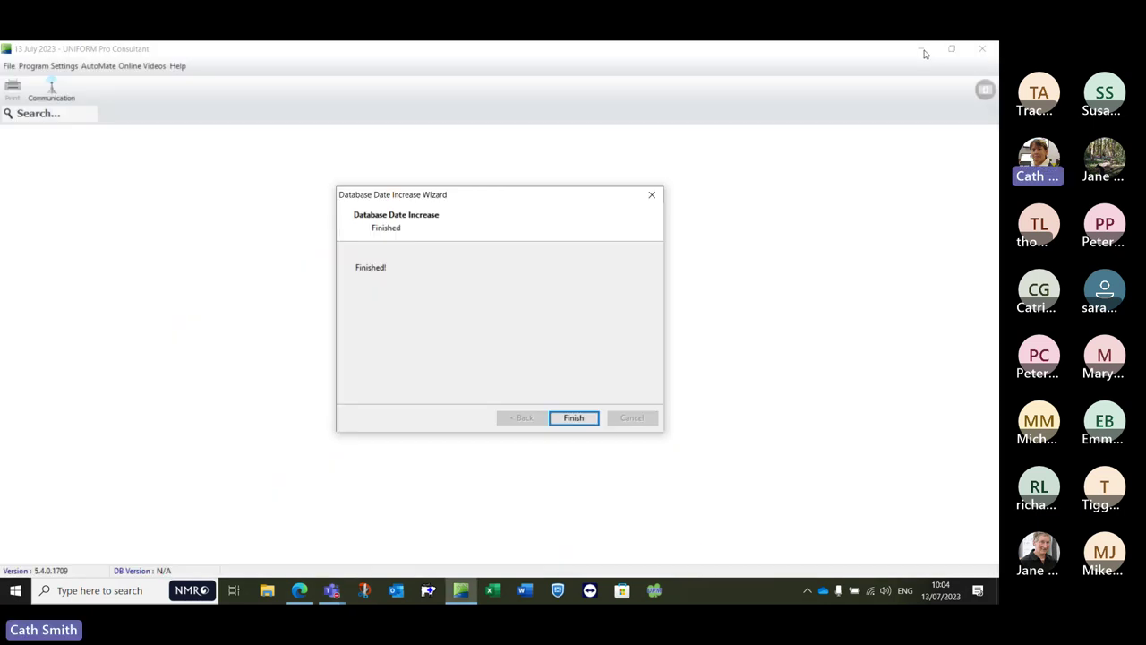
pyautogui.click(574, 418)
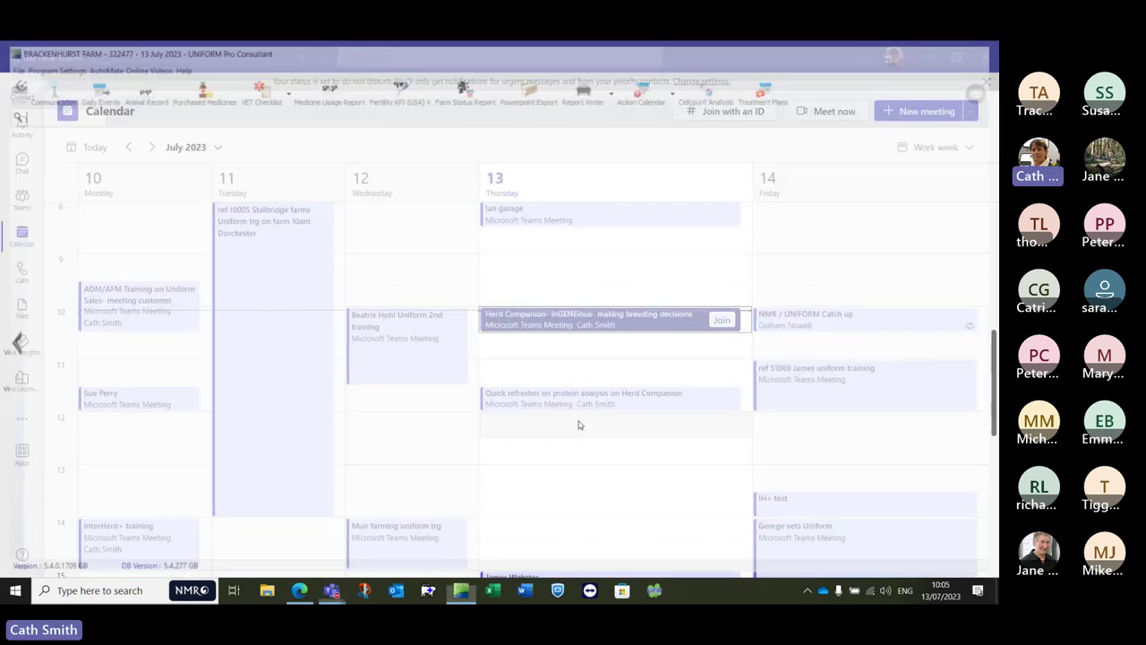
pyautogui.click(927, 57)
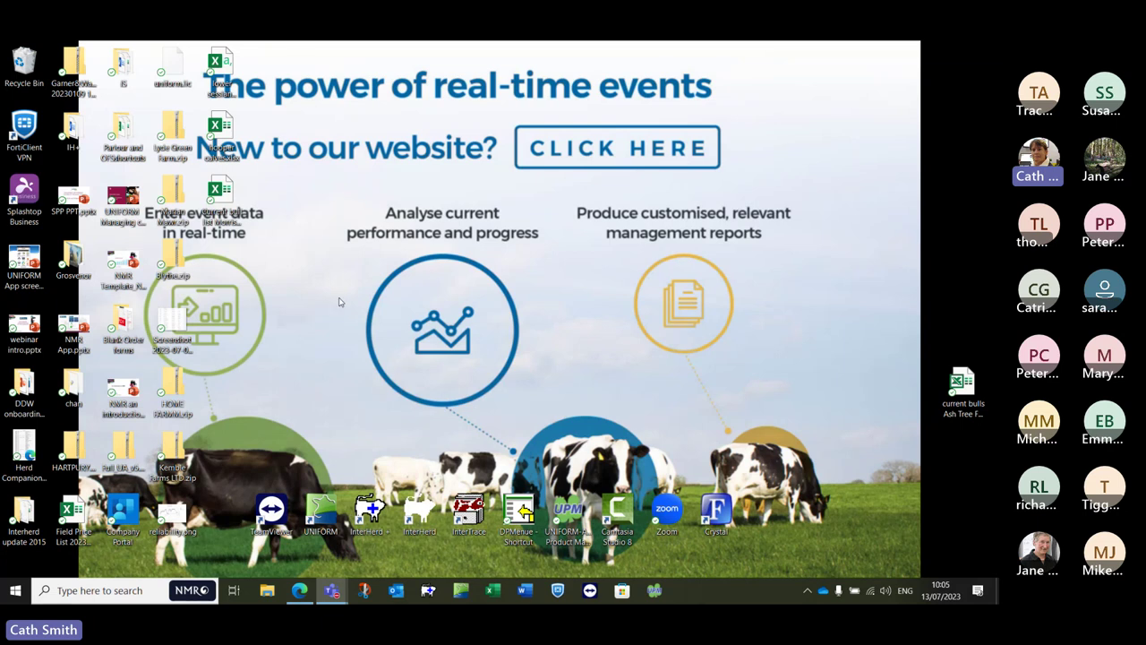
pyautogui.doubleClick(171, 512)
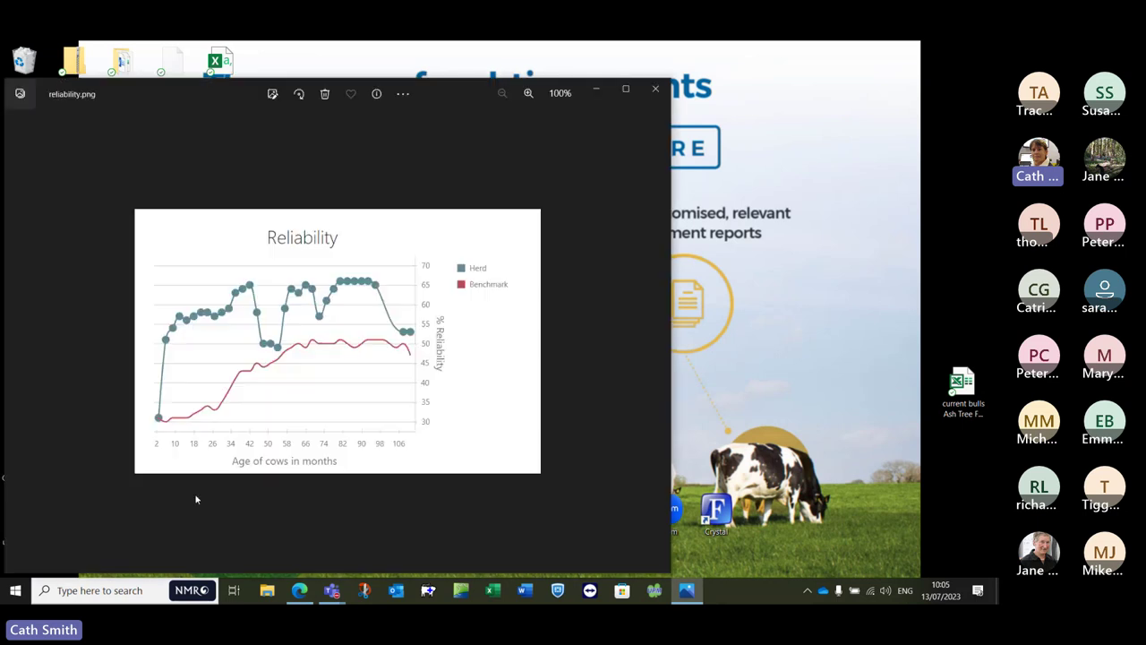
pyautogui.click(626, 88)
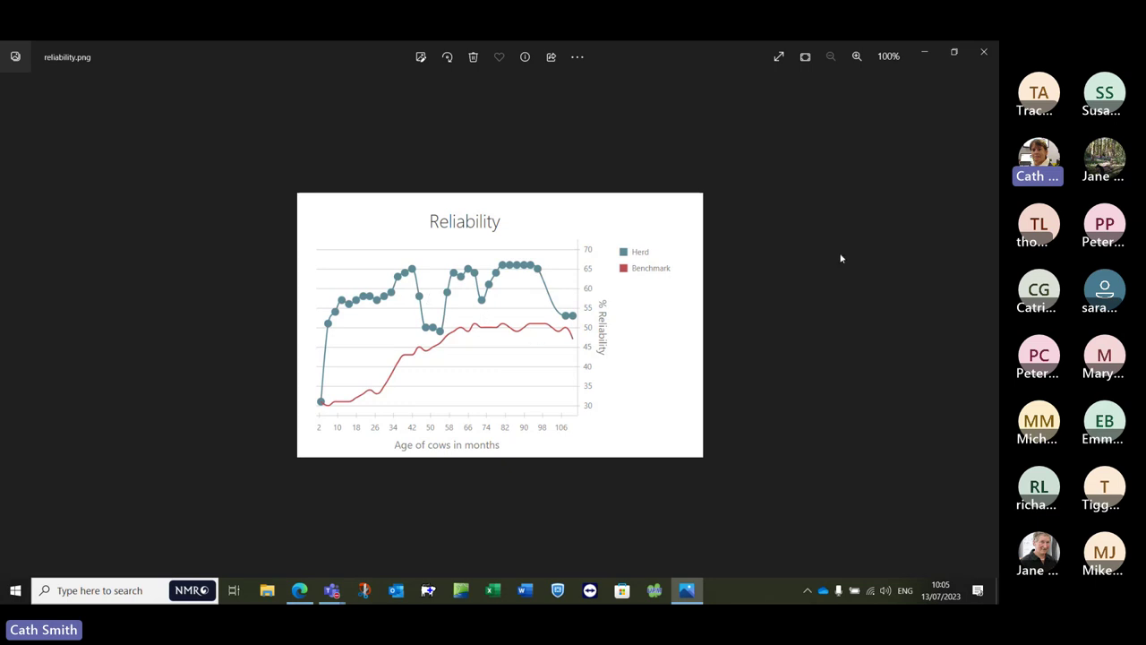
pyautogui.click(984, 54)
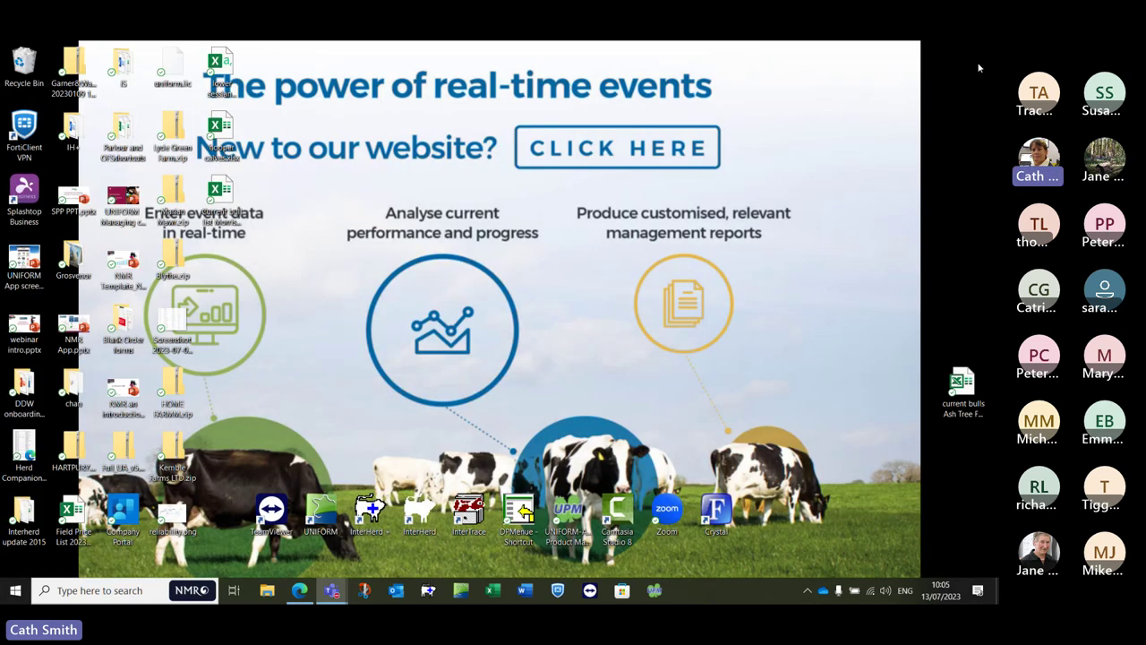
# Switch back to the Herd Status page in the browser and open the Genetic Progress report
pyautogui.click(300, 591)
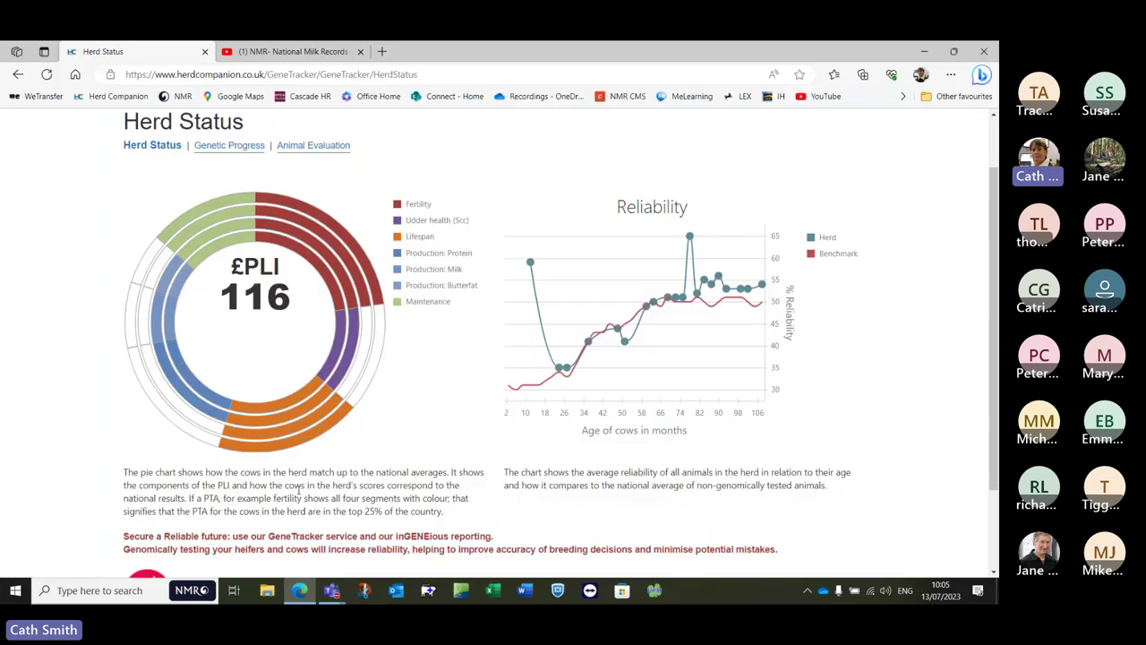
pyautogui.scroll(1, 448, 402)
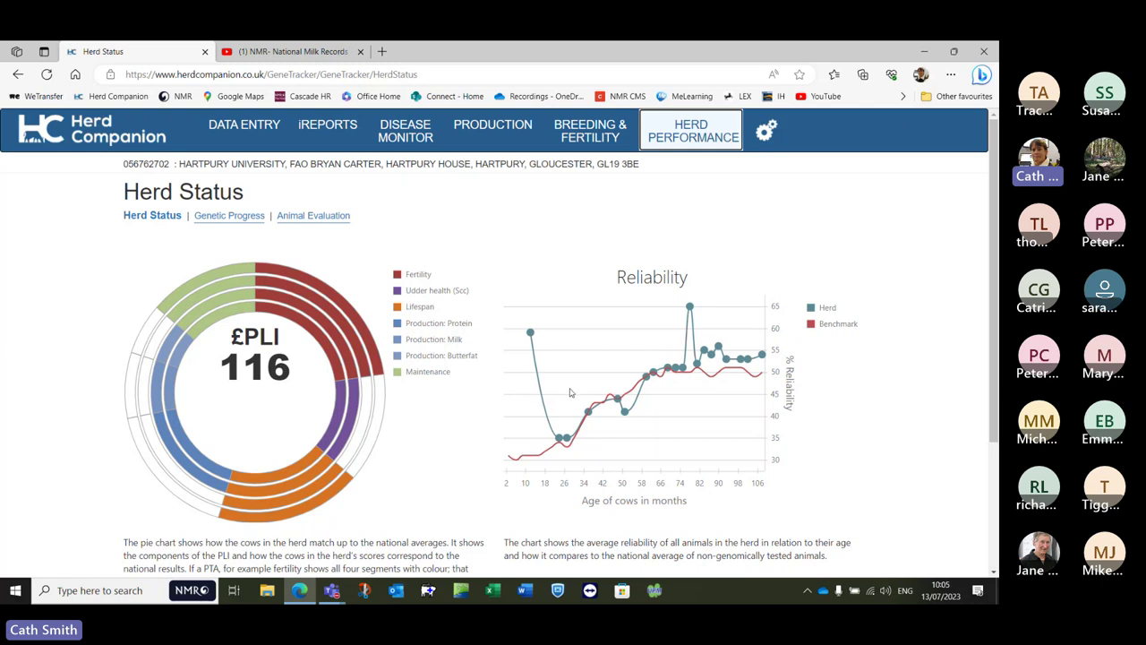
pyautogui.click(230, 218)
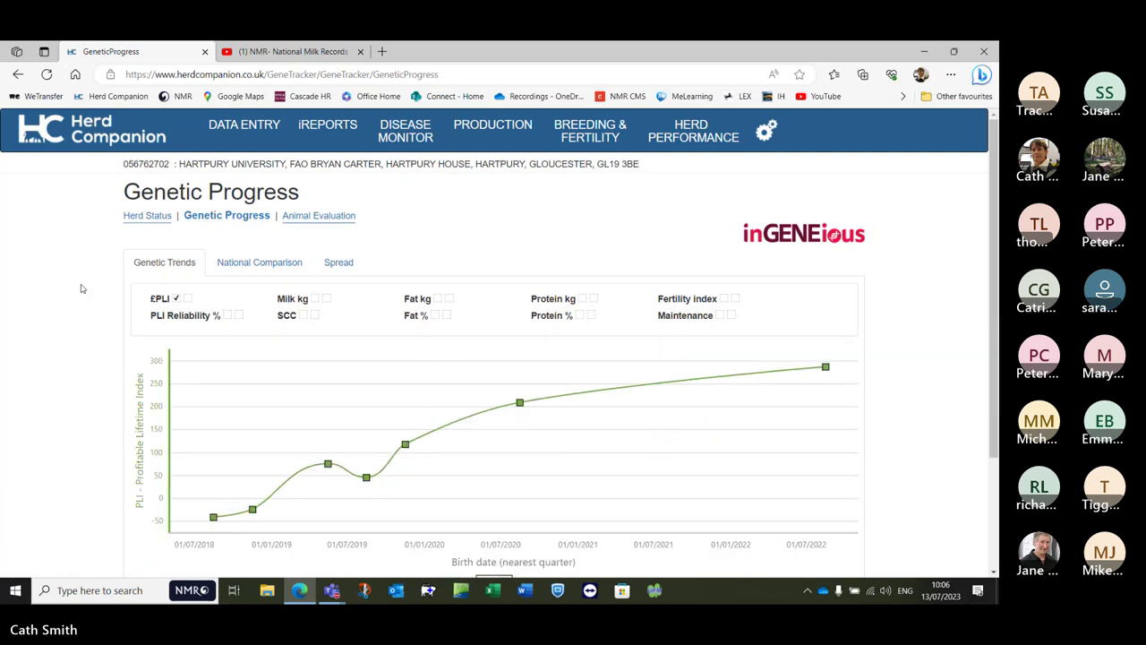
# Add the £PLI trend line to the Genetic Trends chart and examine the individual PLI points by birth date
pyautogui.scroll(-1, 84, 289)
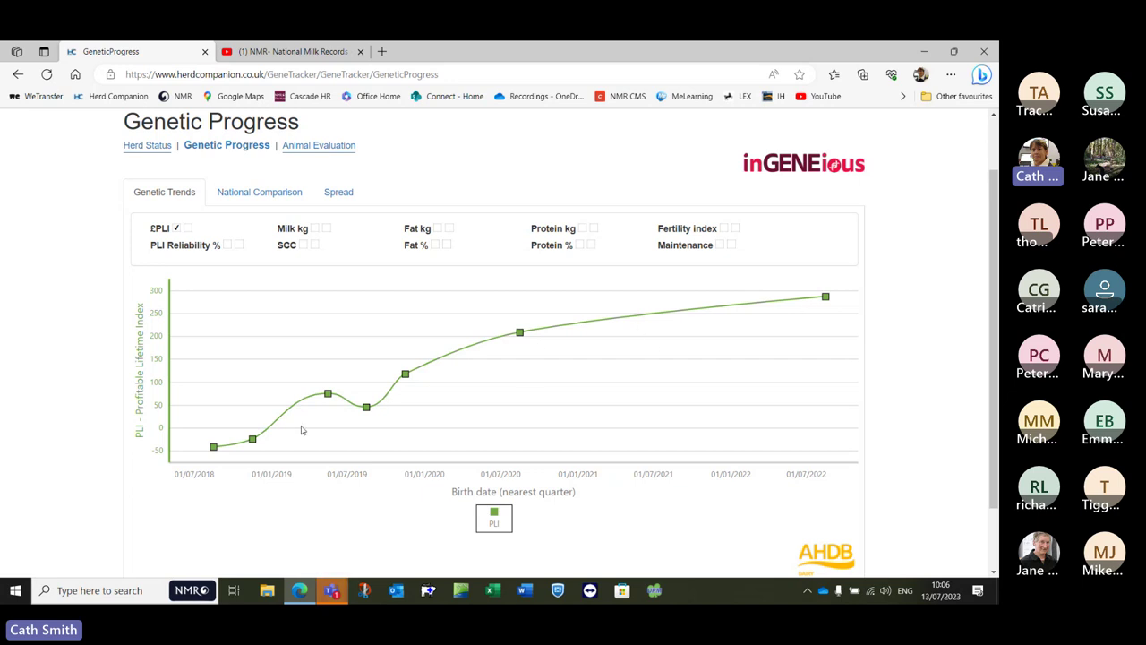
pyautogui.click(188, 229)
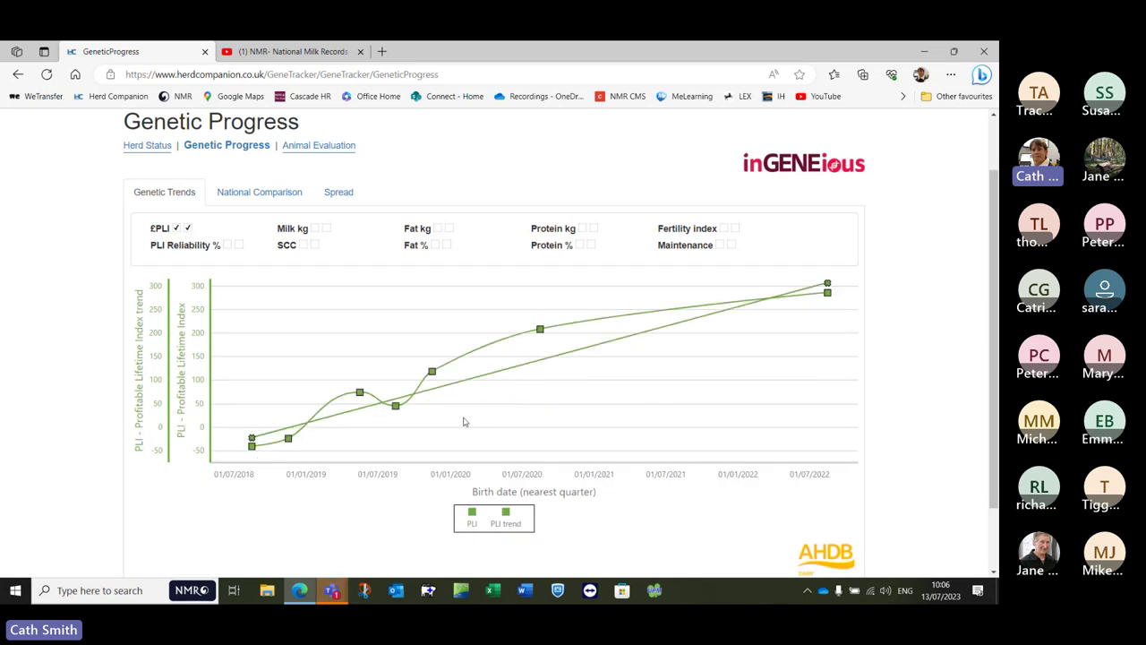
pyautogui.moveTo(729, 320)
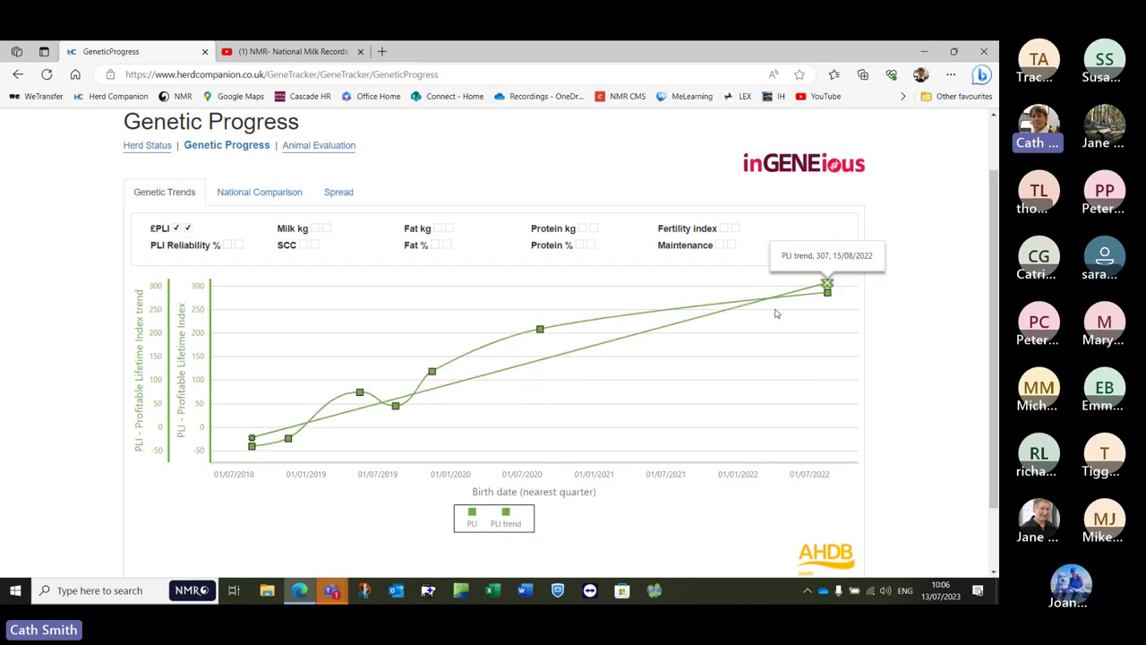
pyautogui.moveTo(540, 329)
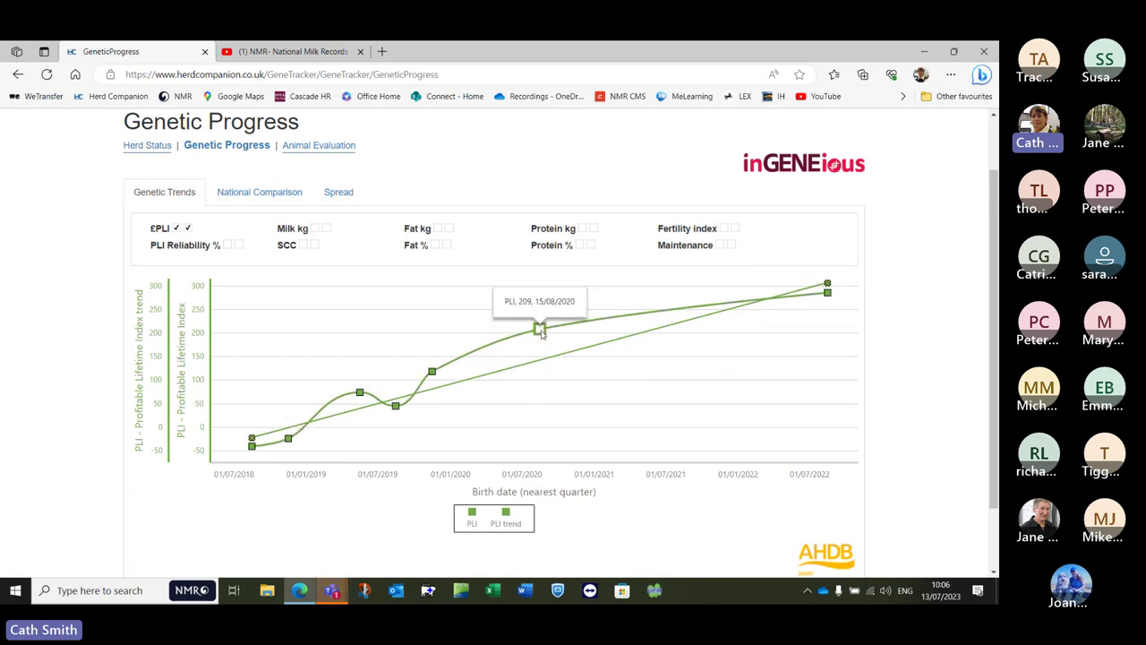
pyautogui.moveTo(432, 372)
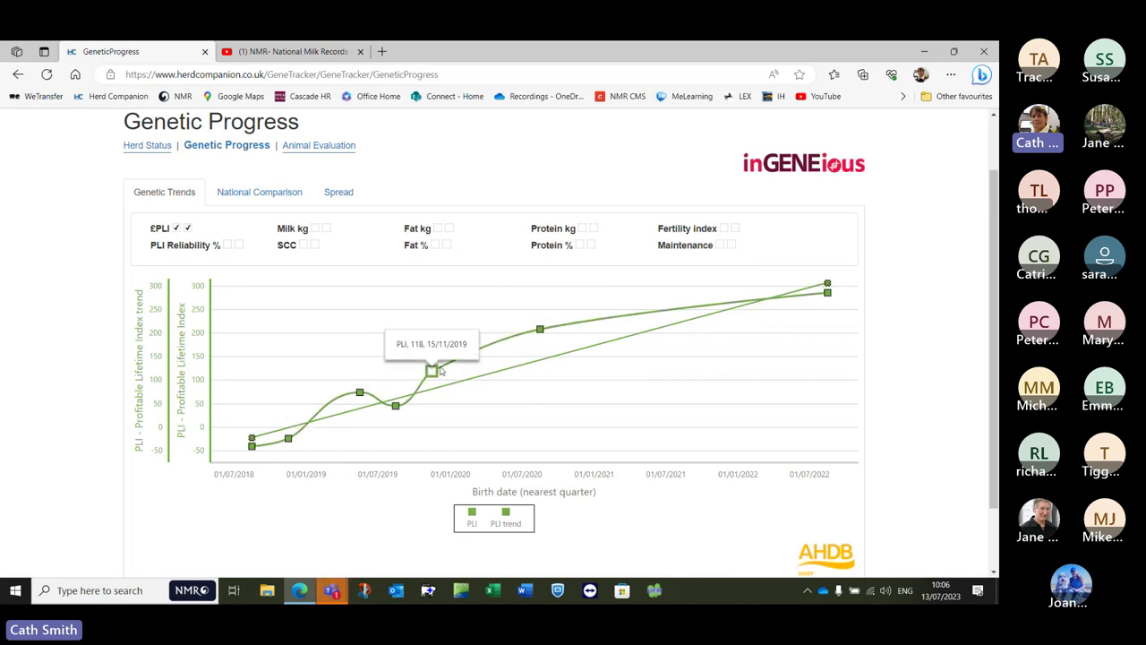
pyautogui.moveTo(398, 409)
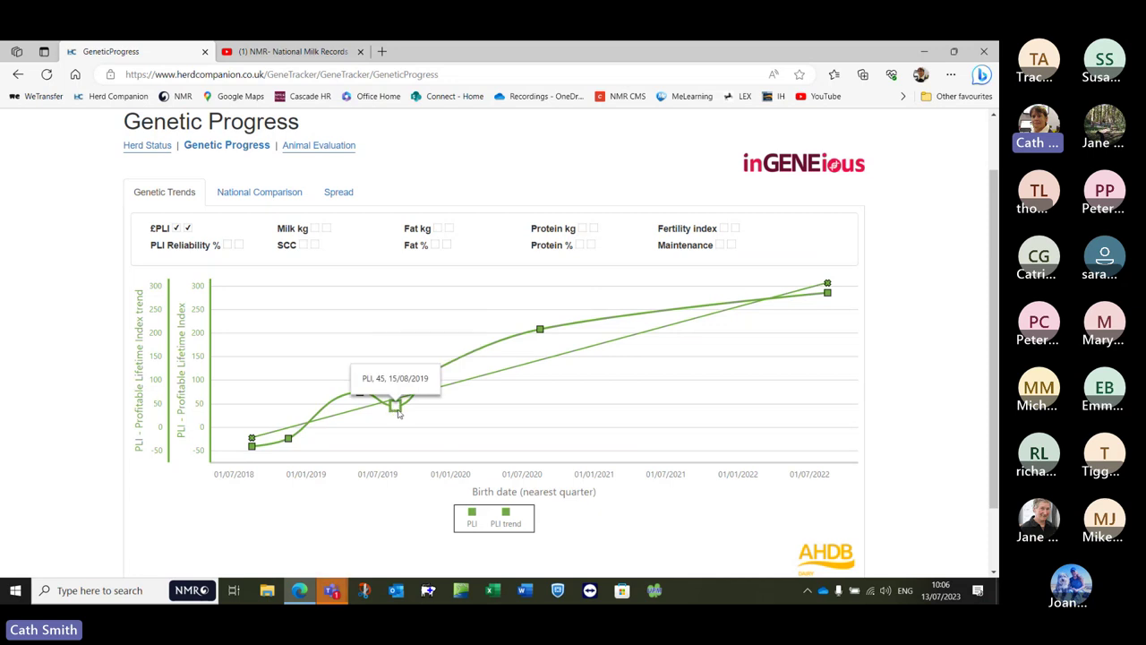
pyautogui.moveTo(377, 359)
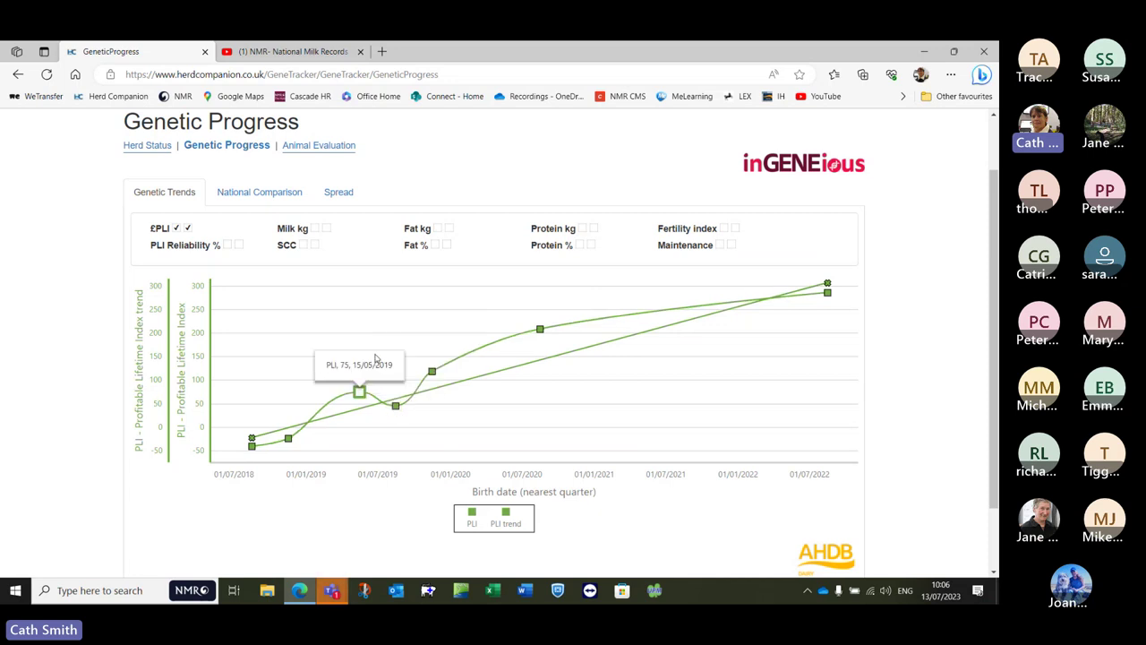
# Plot Milk kg on the Genetic Trends chart in place of £PLI and its trend line
pyautogui.click(315, 229)
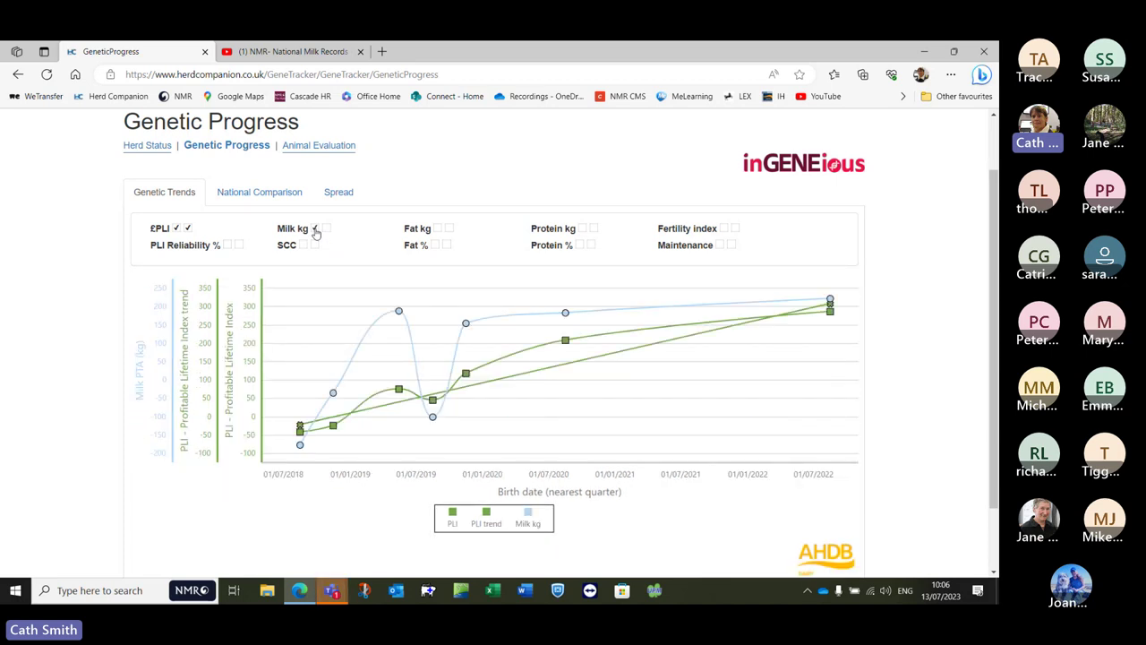
pyautogui.click(187, 229)
pyautogui.click(177, 229)
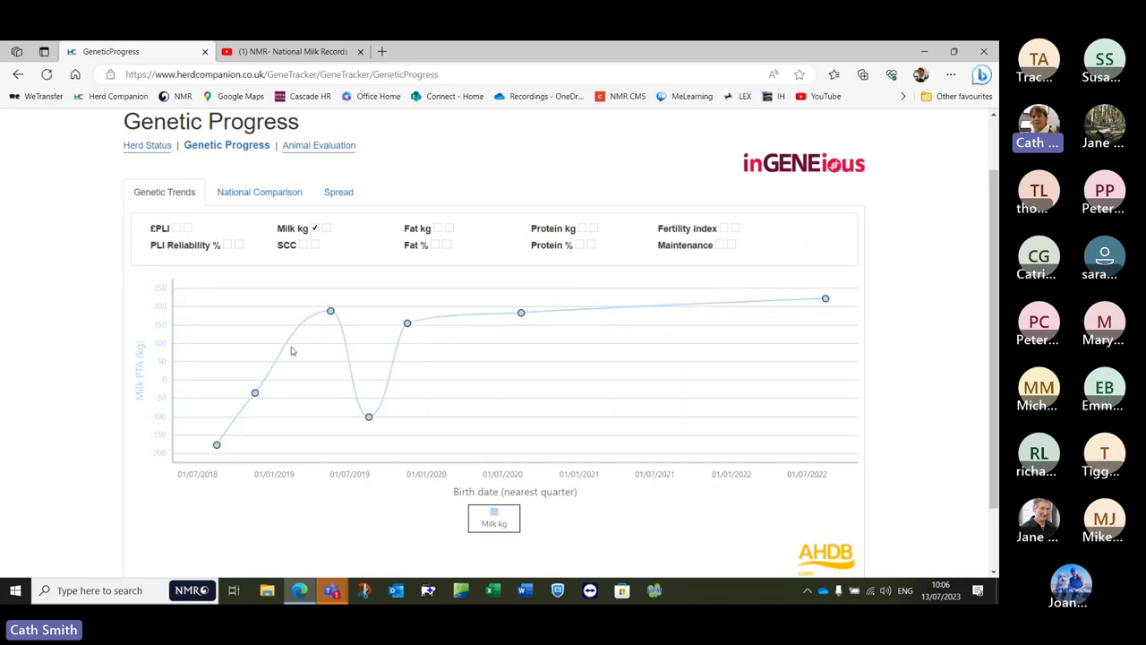
pyautogui.moveTo(370, 418)
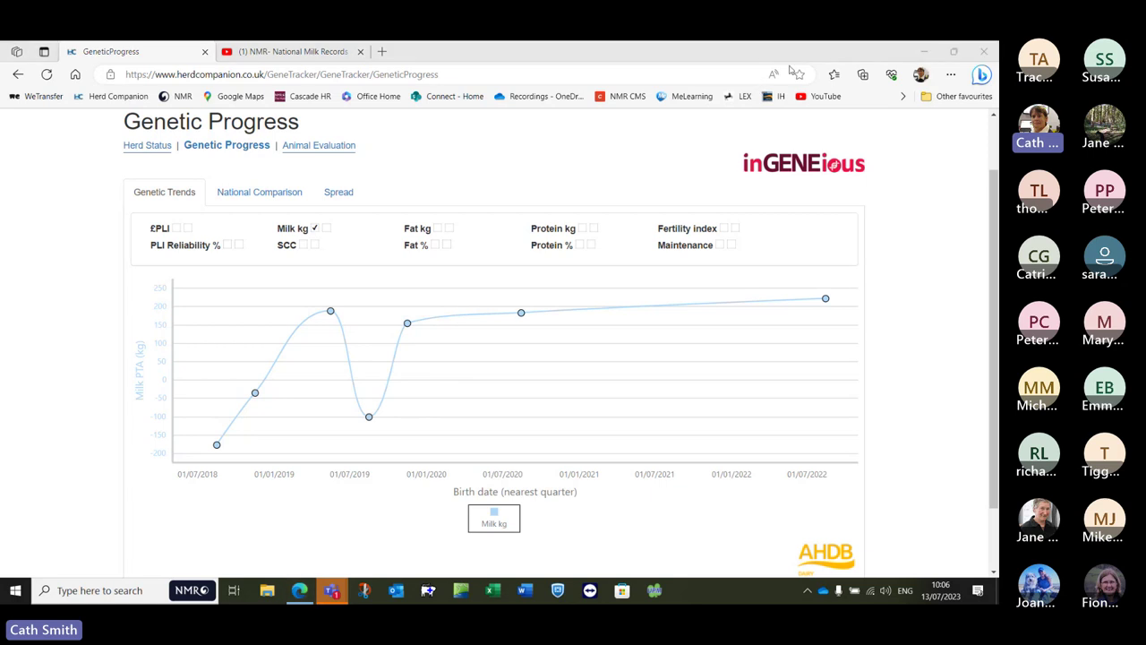
# Add the Fertility index to the Genetic Trends chart and compare its points with the Milk kg line
pyautogui.click(724, 229)
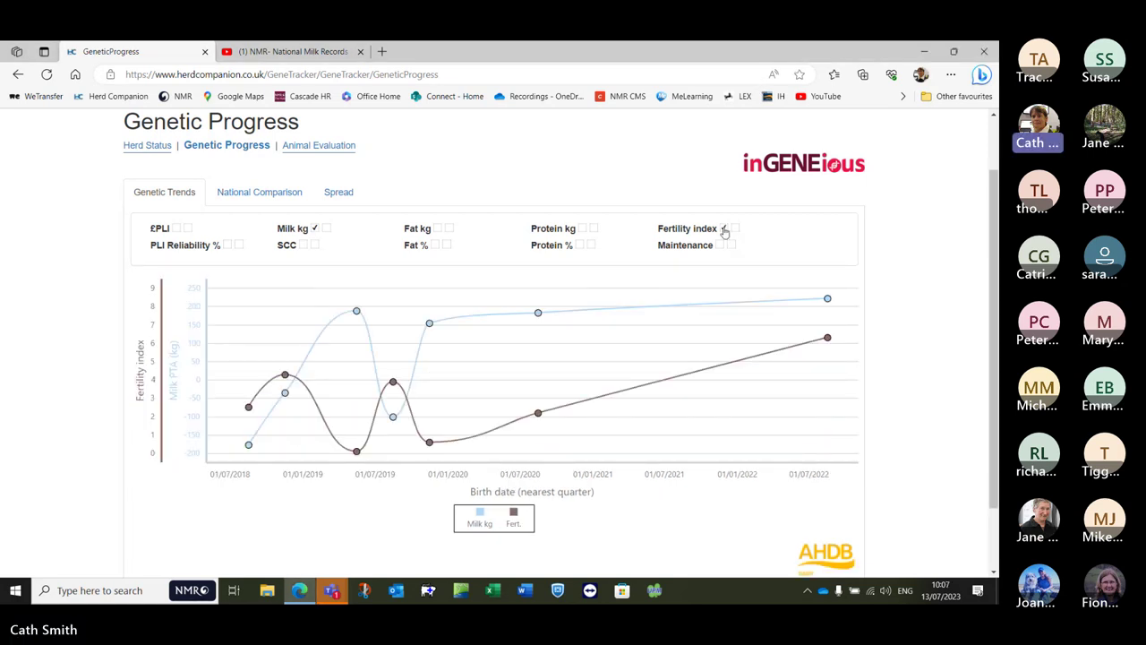
pyautogui.moveTo(390, 394)
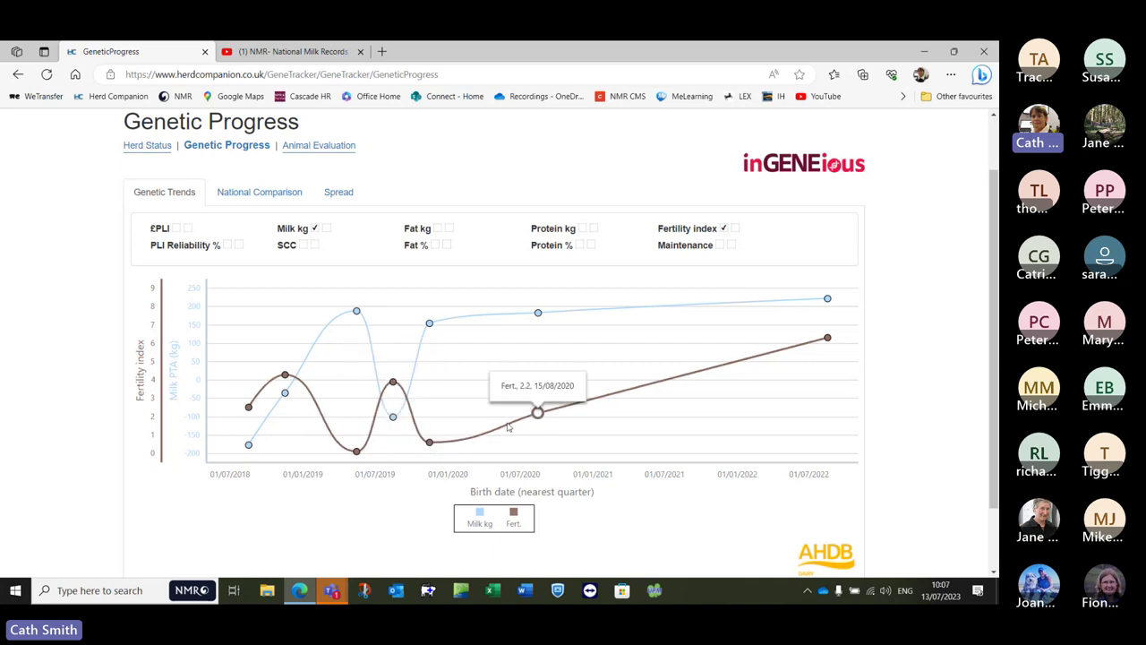
pyautogui.moveTo(819, 336)
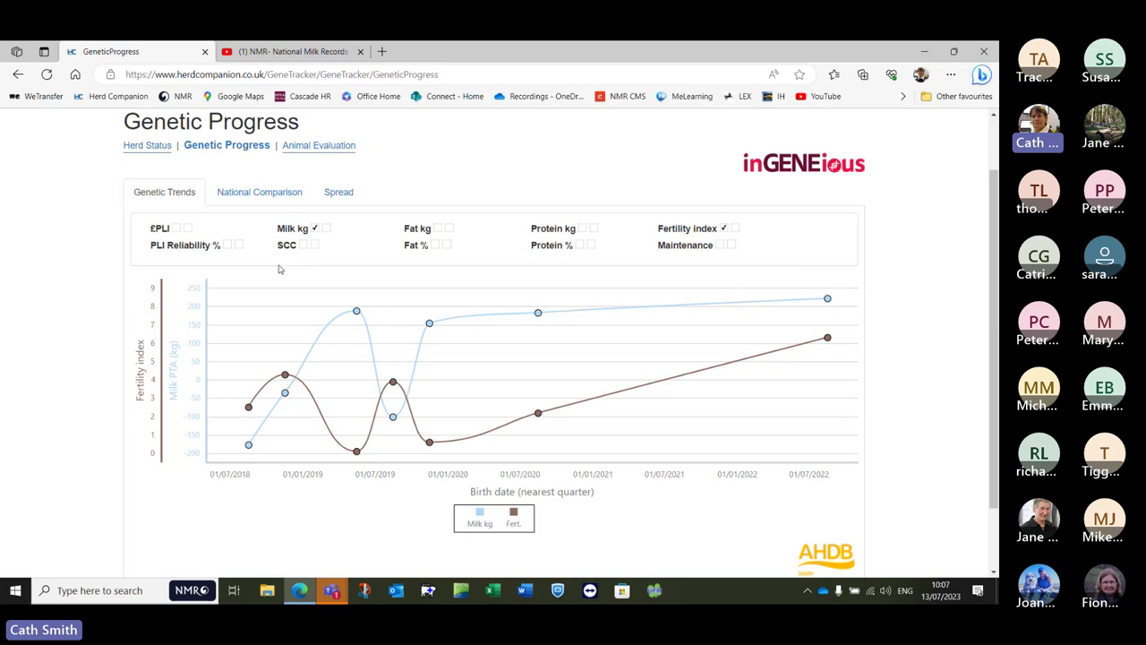
# Open the National Comparison view, examine its percentile table and pie chart, and set the comparison group to Holstein 1st lactation
pyautogui.scroll(1, 191, 281)
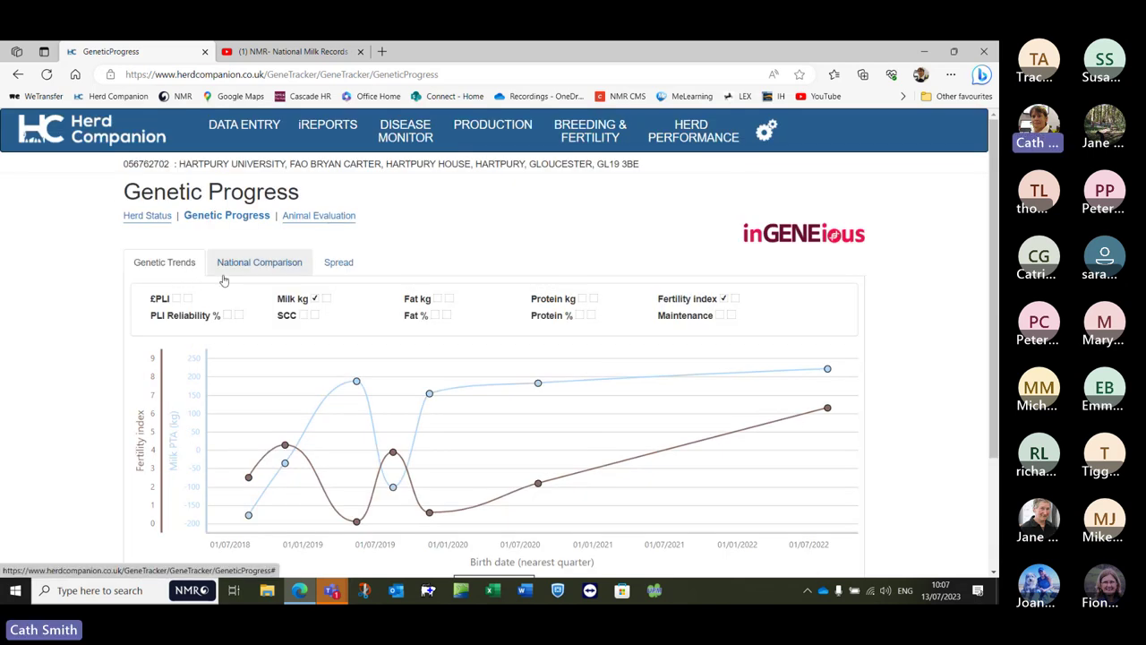
pyautogui.click(271, 265)
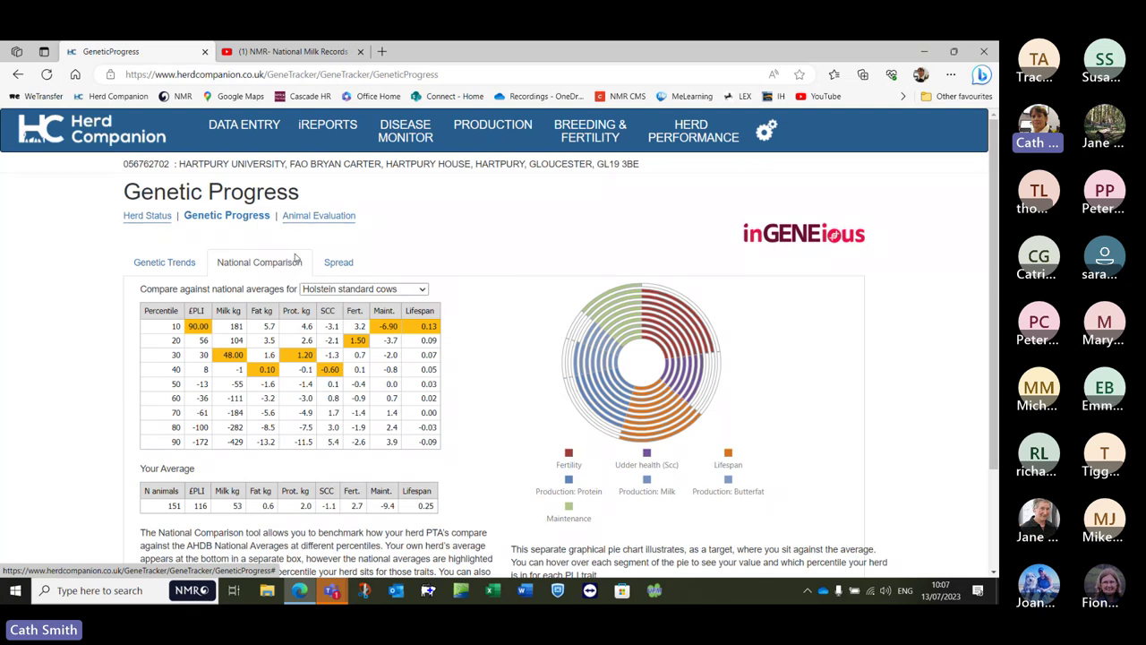
pyautogui.scroll(-1, 296, 259)
pyautogui.scroll(-1, 297, 260)
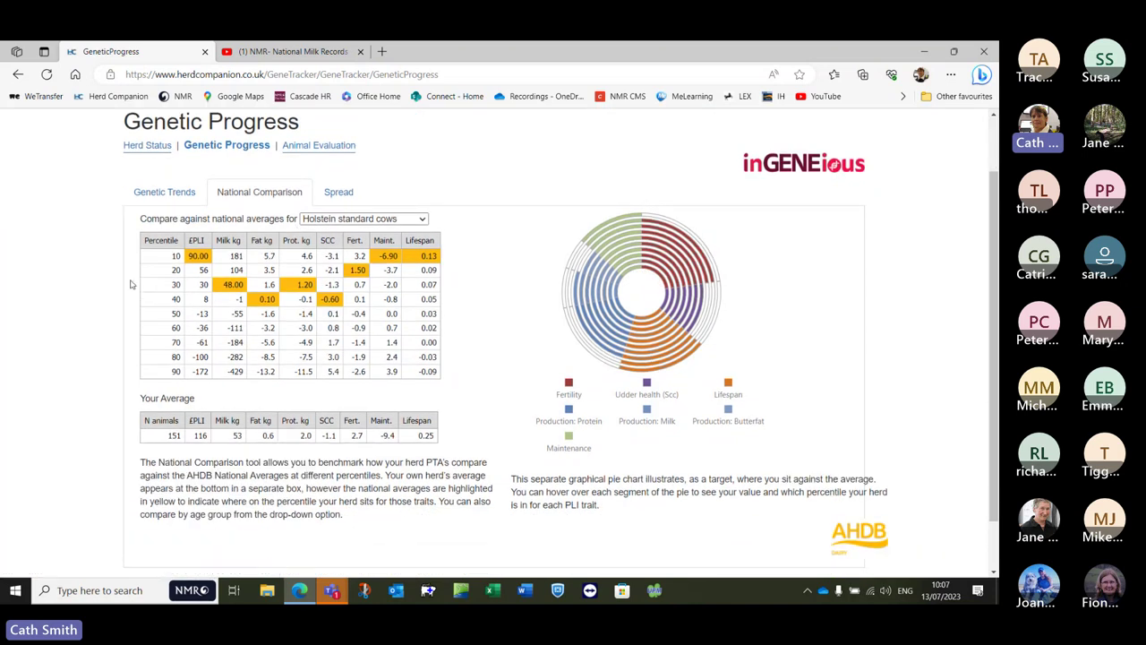
pyautogui.moveTo(660, 233)
pyautogui.moveTo(680, 314)
pyautogui.click(423, 220)
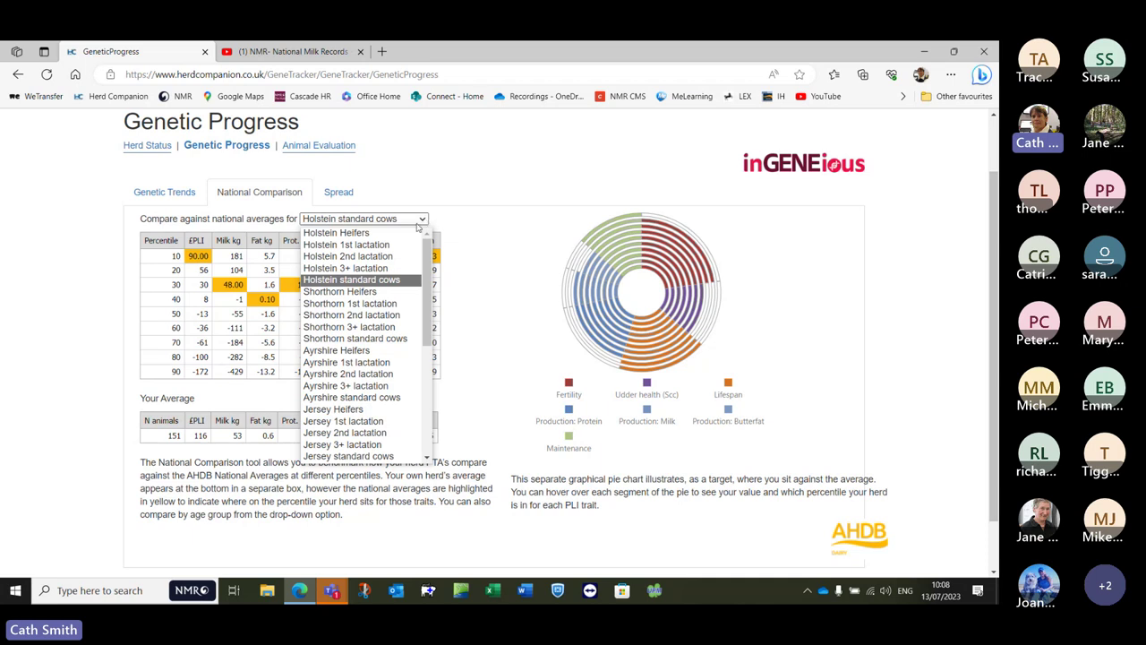
pyautogui.click(362, 246)
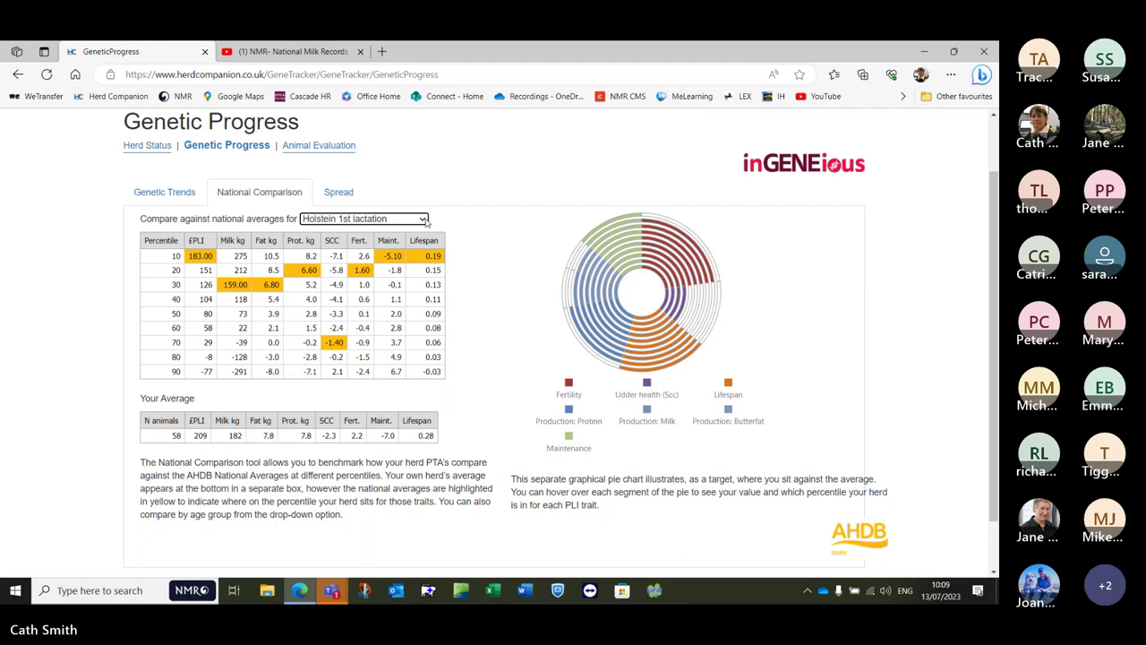
# Browse the breed and lactation groups available for the national comparison, and open the Spread histogram
pyautogui.click(423, 221)
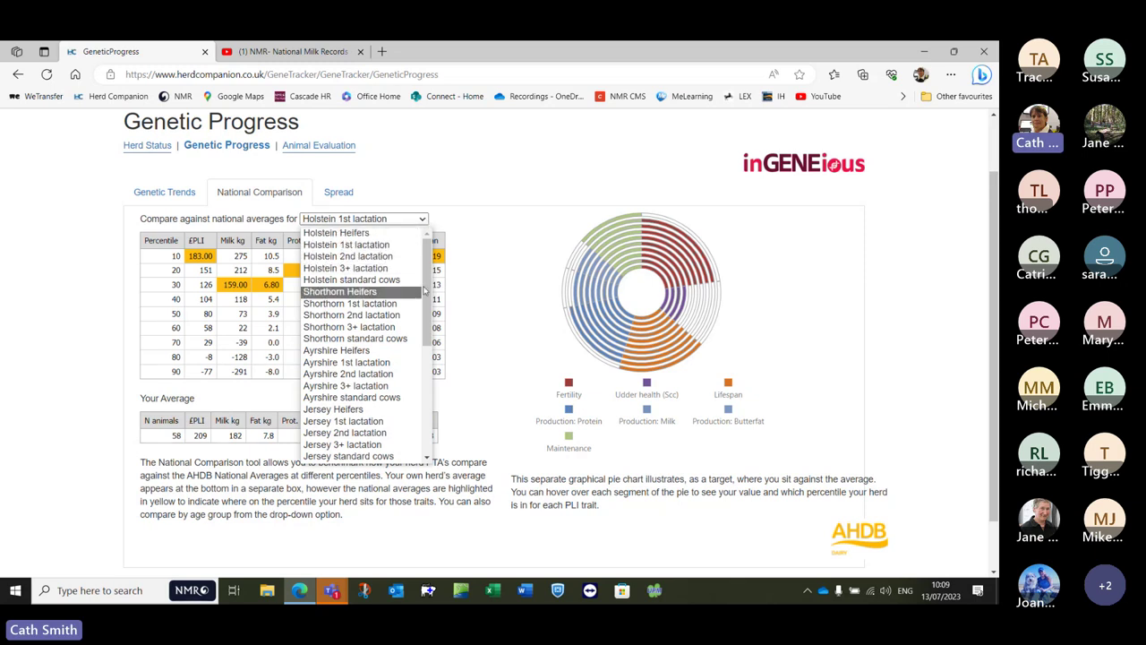
pyautogui.moveTo(426, 290); pyautogui.dragTo(459, 382)
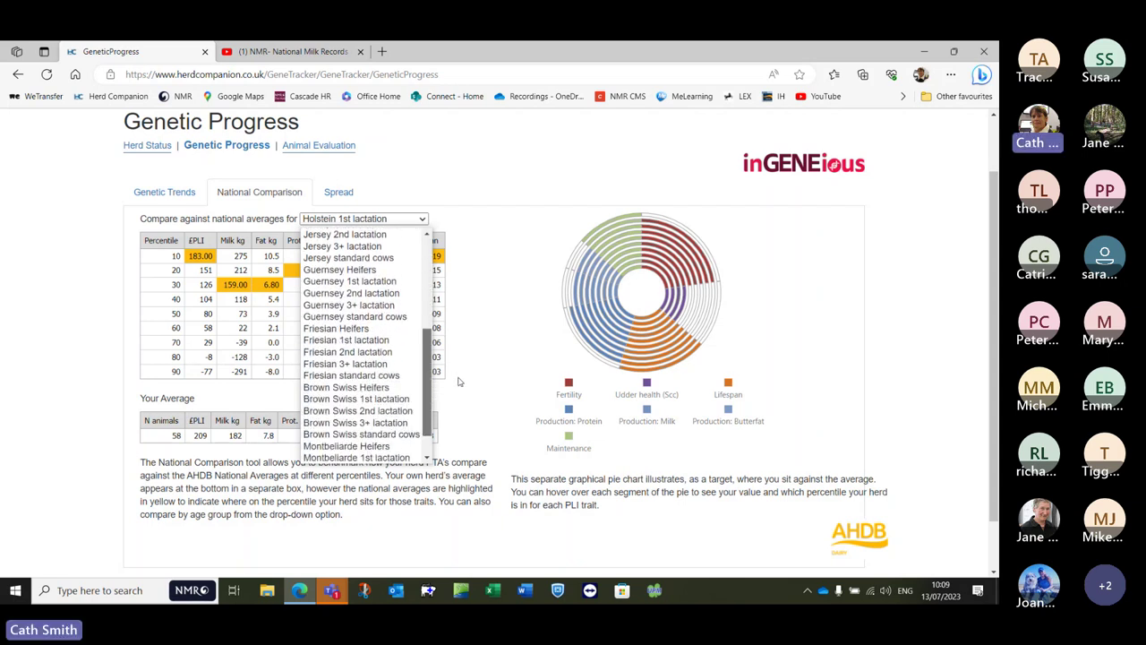
pyautogui.scroll(-1, 403, 411)
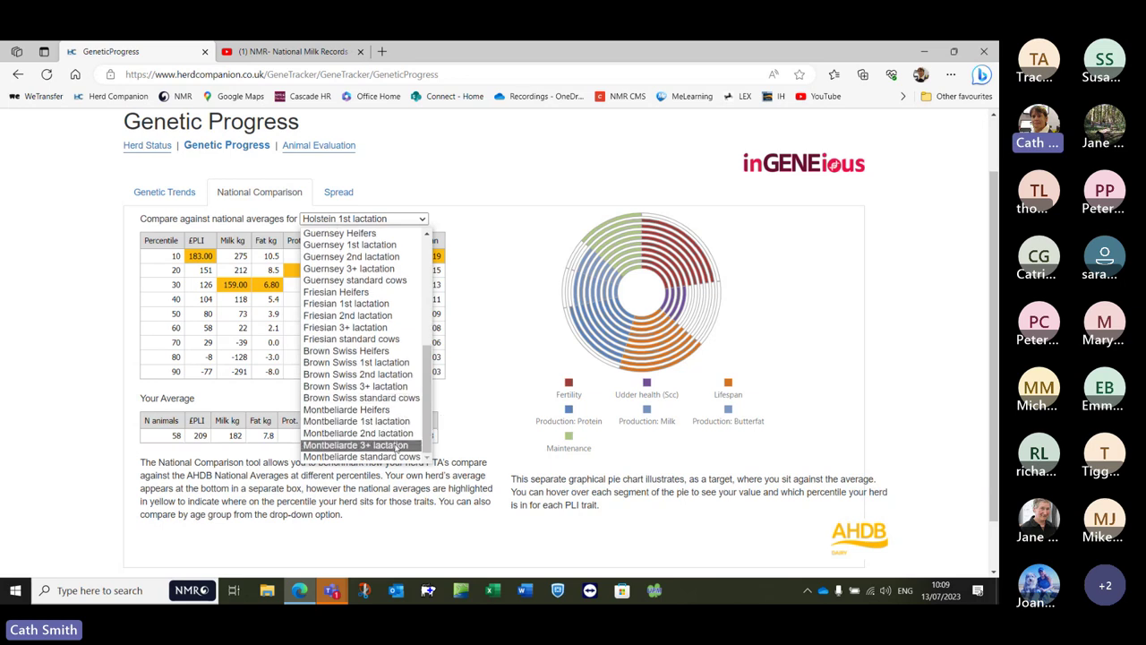
pyautogui.click(65, 356)
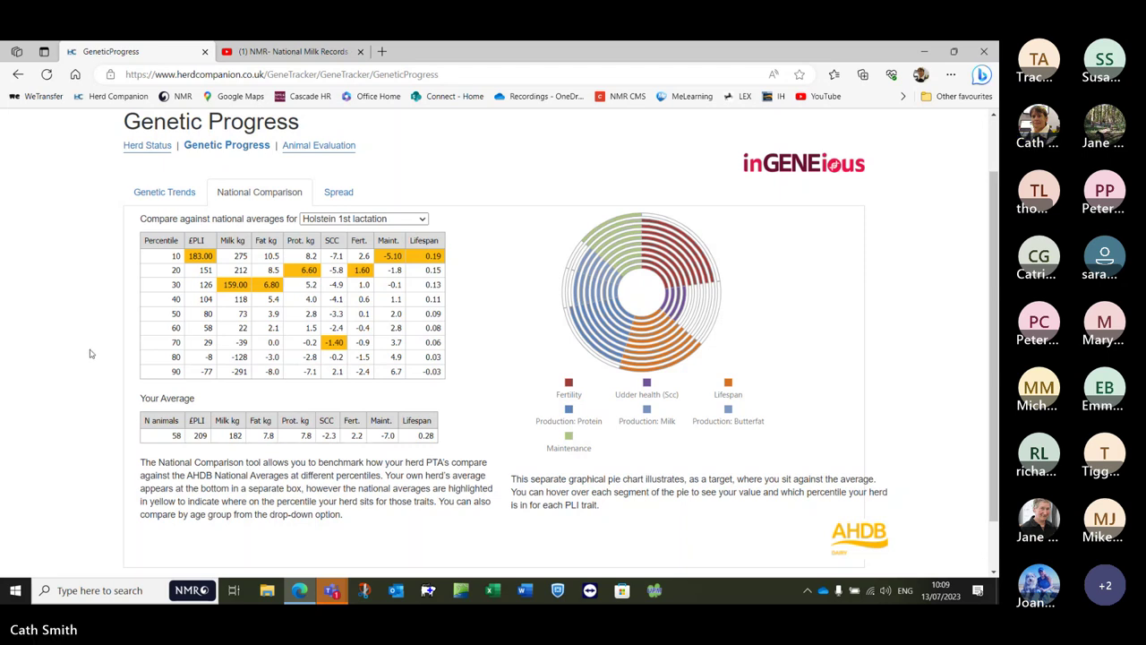
pyautogui.click(336, 193)
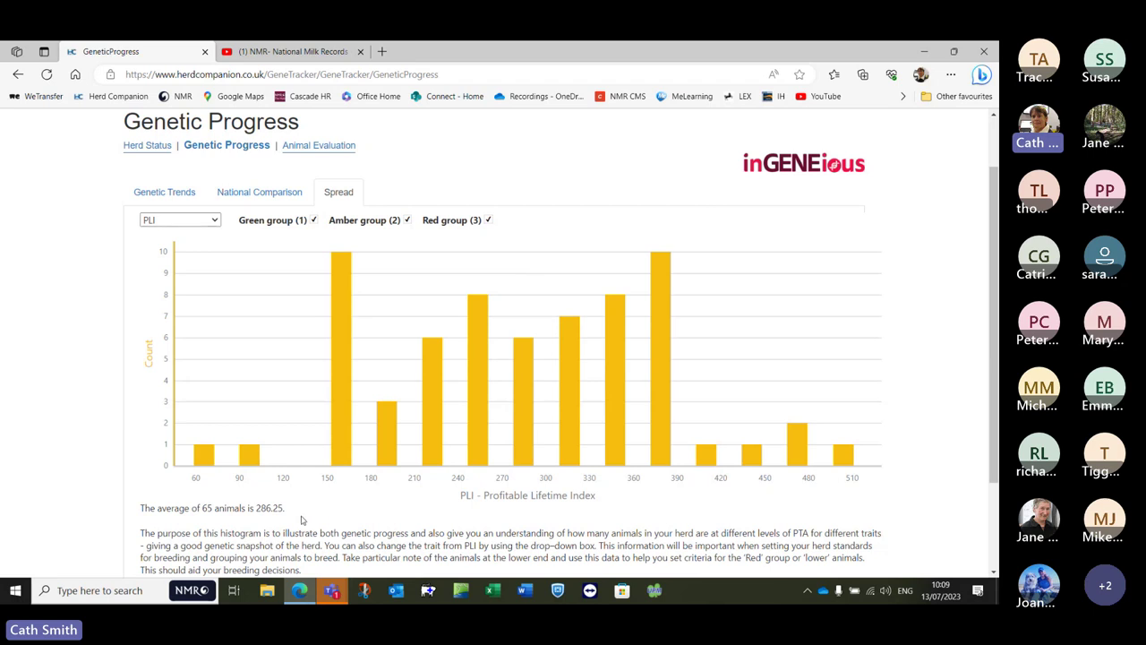
# Return to the National Comparison view and set the comparison group to Holstein standard cows
pyautogui.click(231, 193)
pyautogui.click(376, 219)
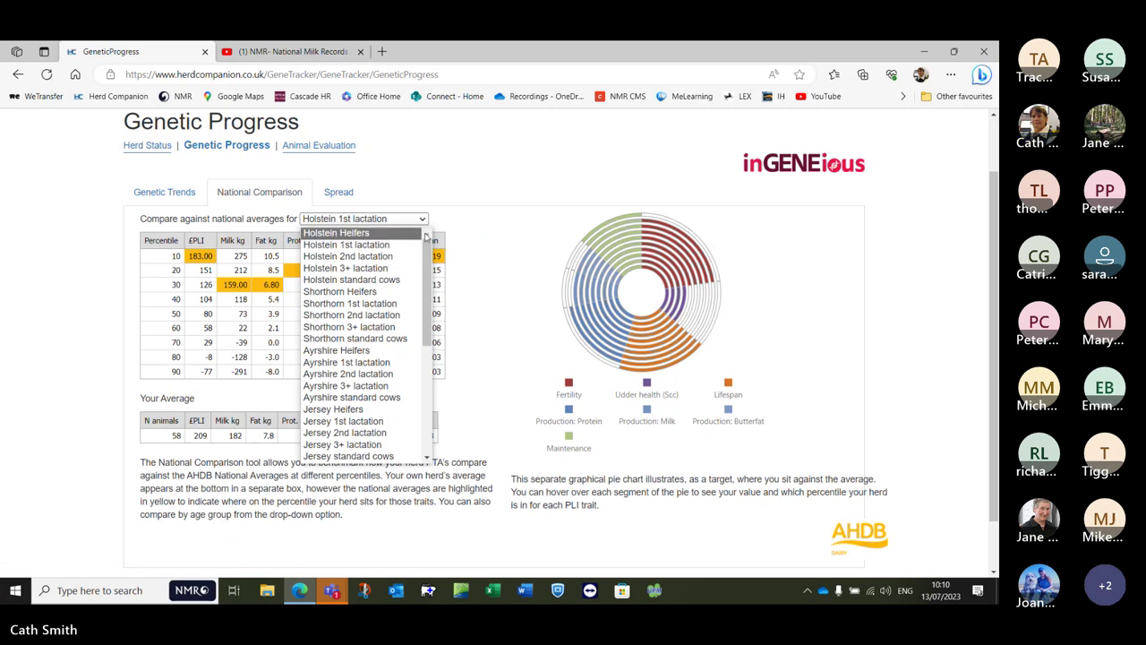
pyautogui.moveTo(431, 254)
pyautogui.mouseDown()
pyautogui.moveTo(432, 265)
pyautogui.moveTo(433, 242)
pyautogui.mouseUp()
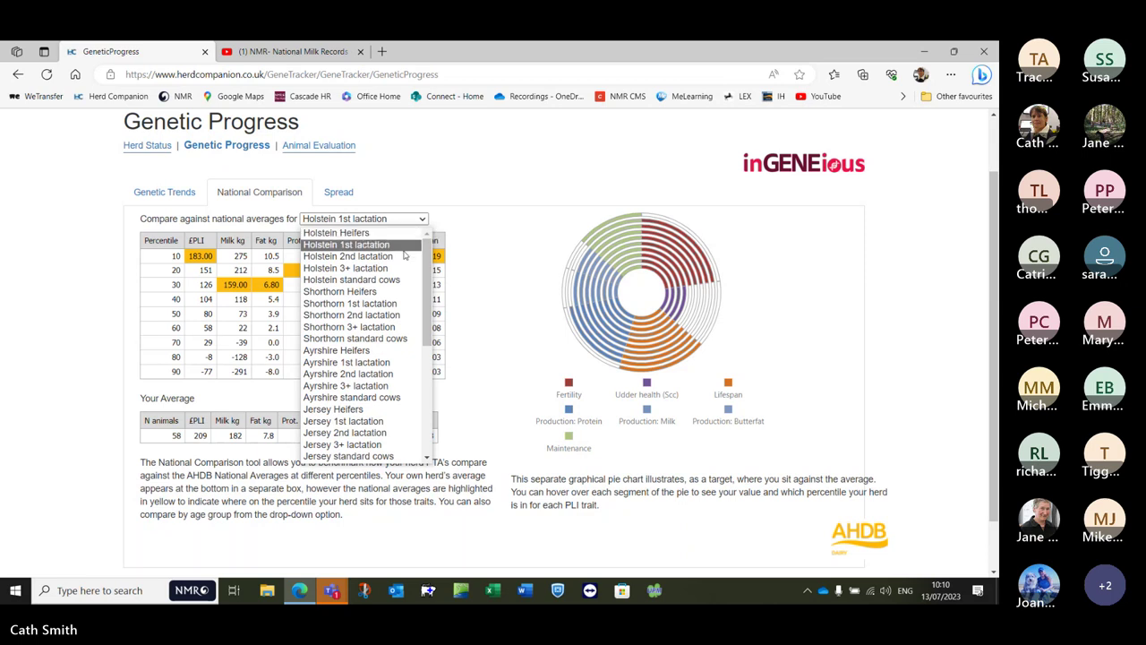
pyautogui.click(351, 279)
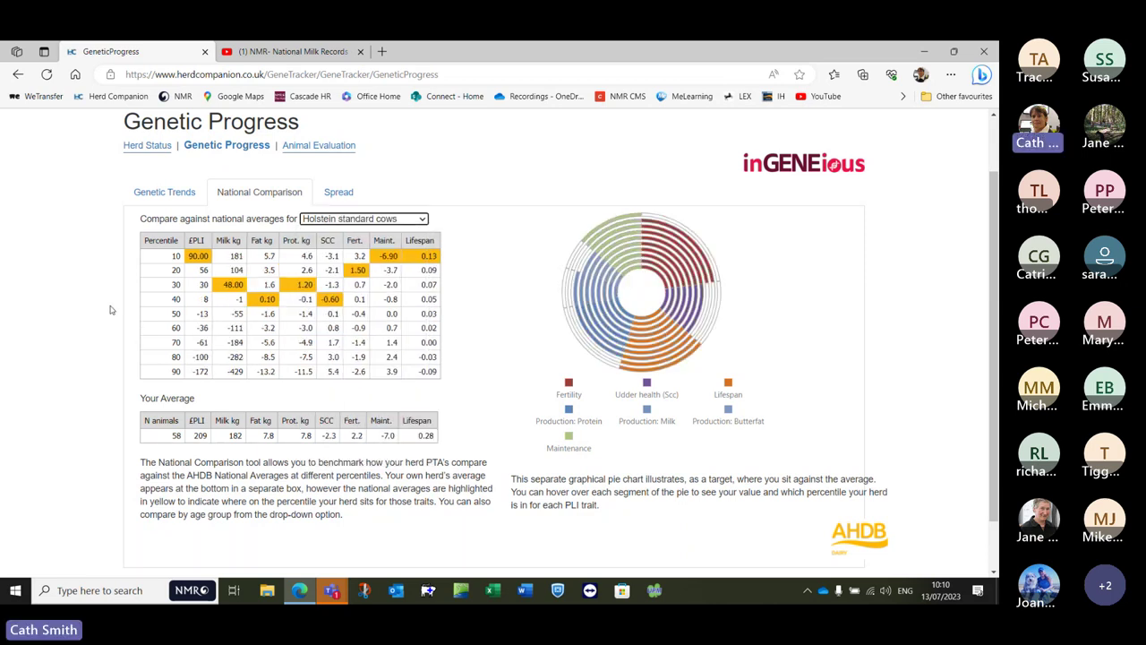
# Open the Spread view and examine how many animals fall into the individual PLI ranges of the histogram
pyautogui.click(338, 193)
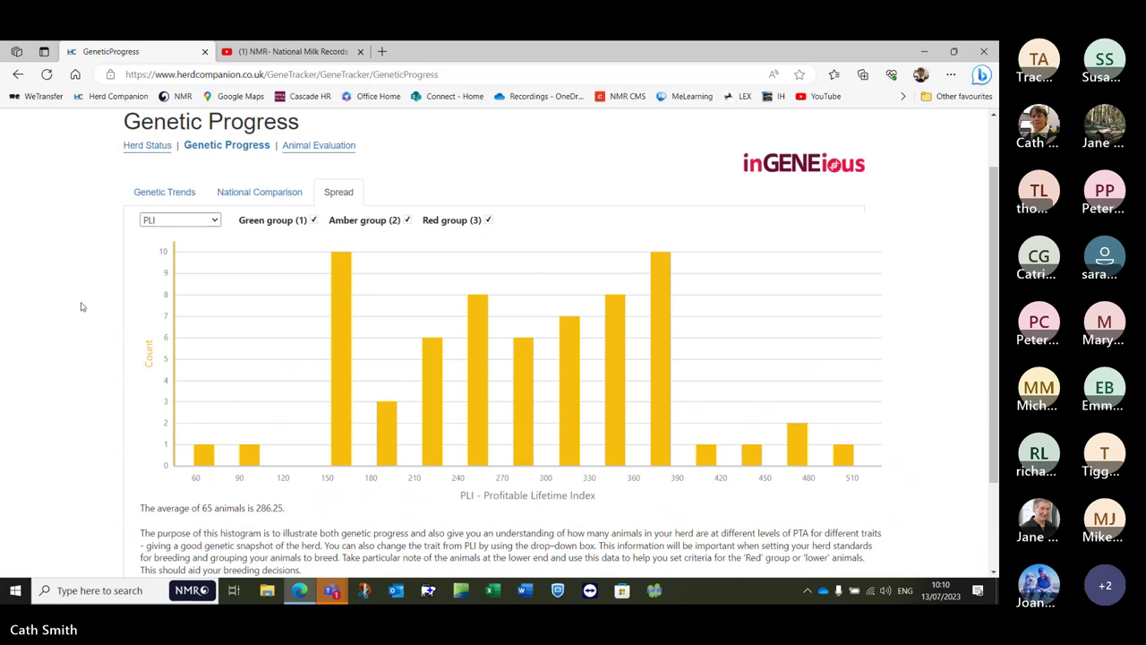
pyautogui.scroll(-1, 82, 304)
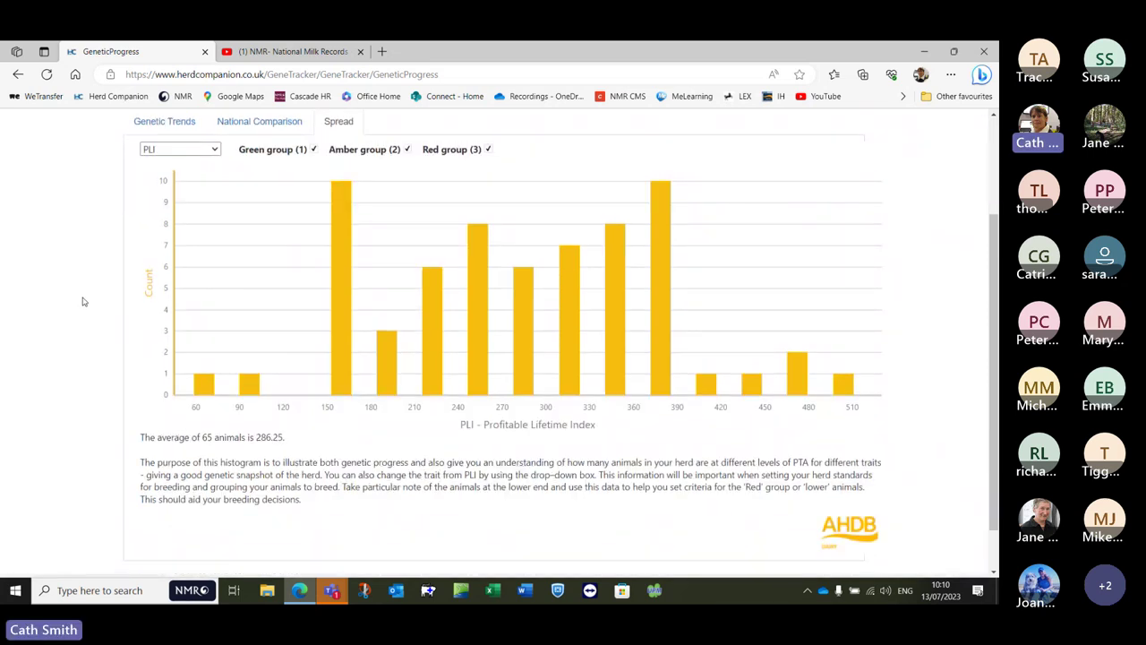
pyautogui.scroll(1, 83, 302)
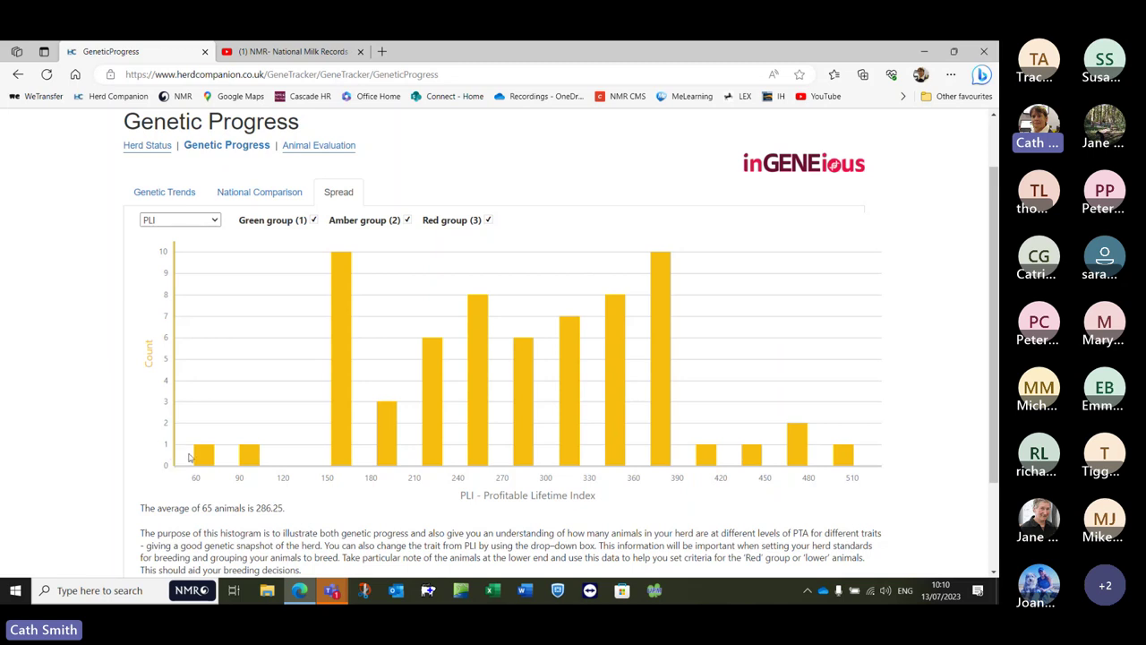
pyautogui.moveTo(201, 461)
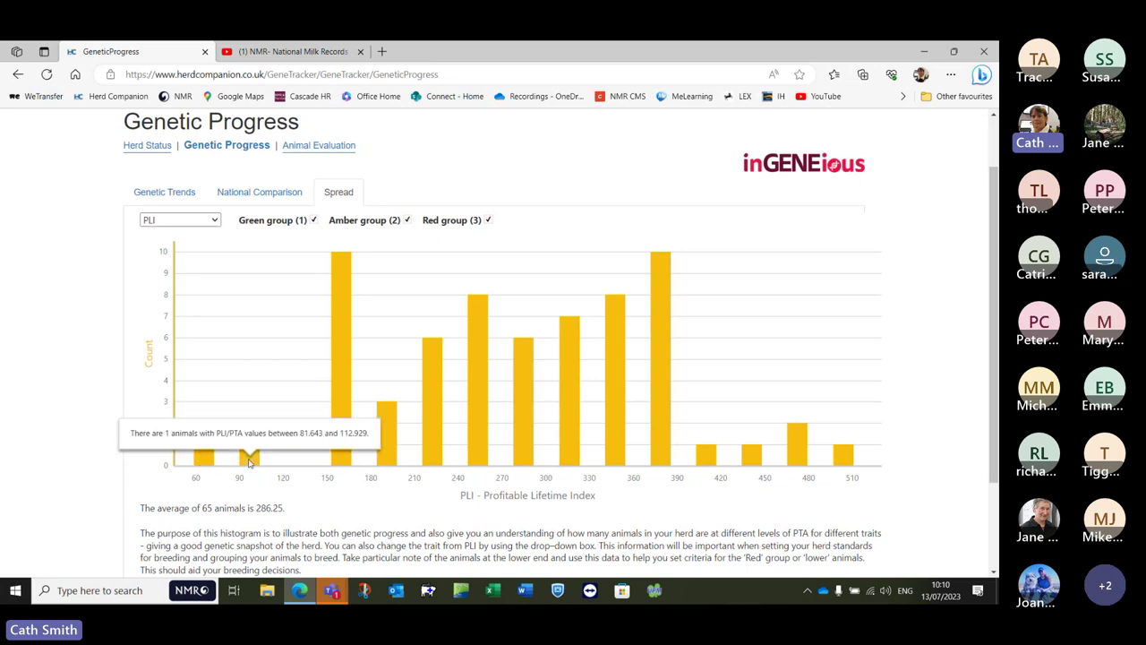
pyautogui.moveTo(616, 326)
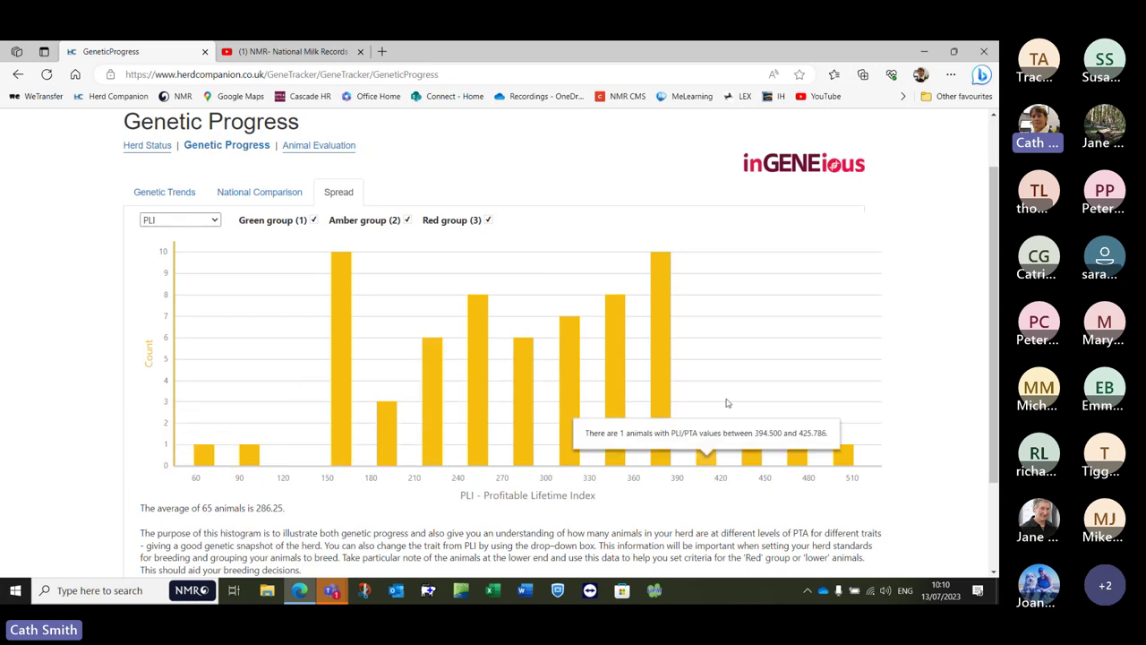
pyautogui.moveTo(364, 391)
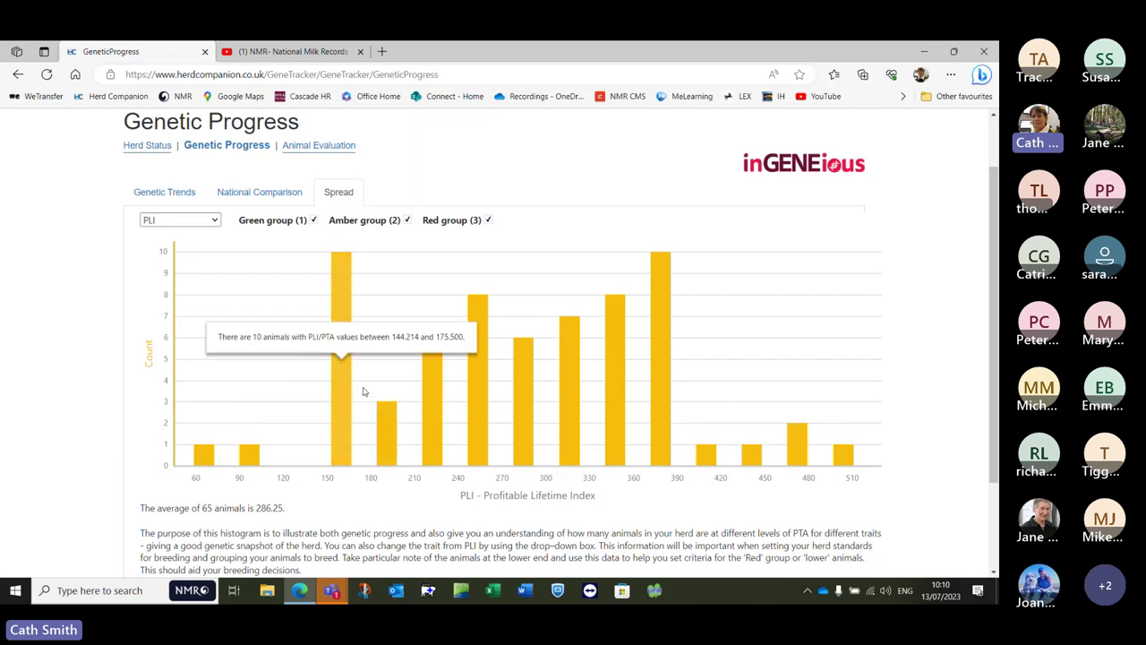
# Show the Spread histogram for SCC, followed by Milk kg, and review how the herd is distributed
pyautogui.click(207, 220)
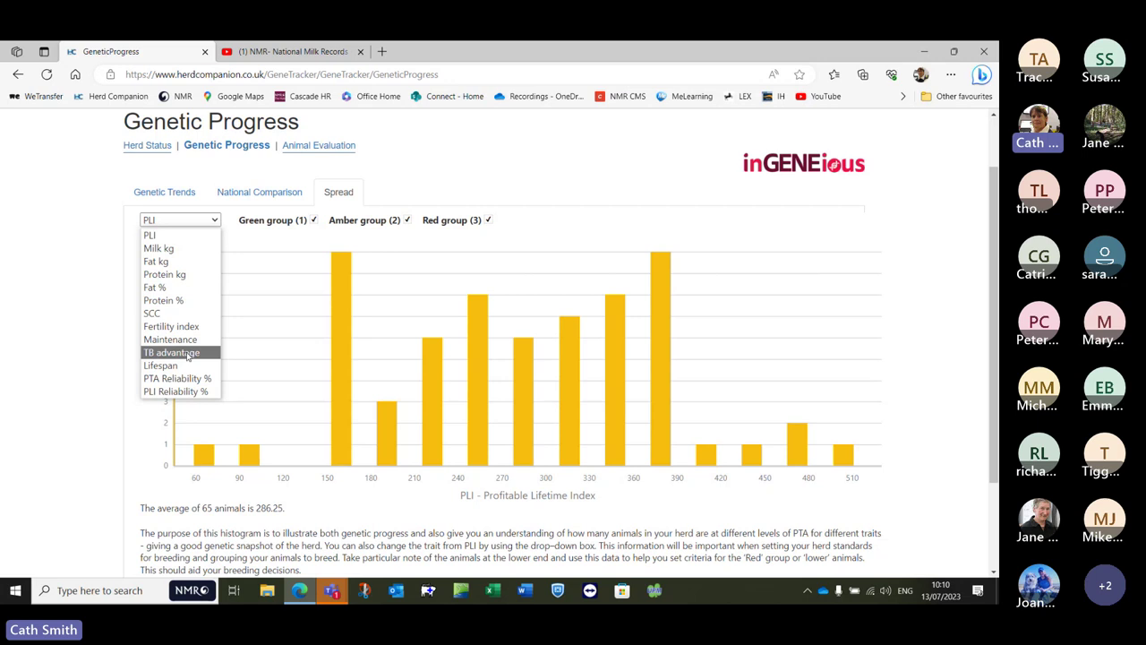
pyautogui.click(153, 314)
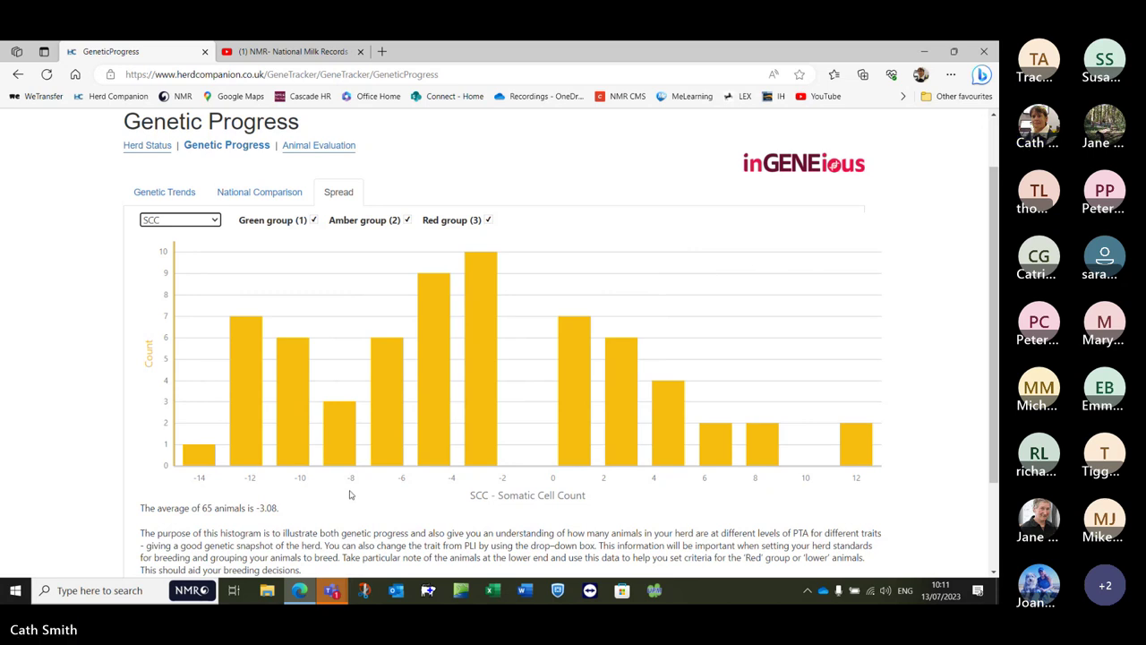
pyautogui.click(217, 222)
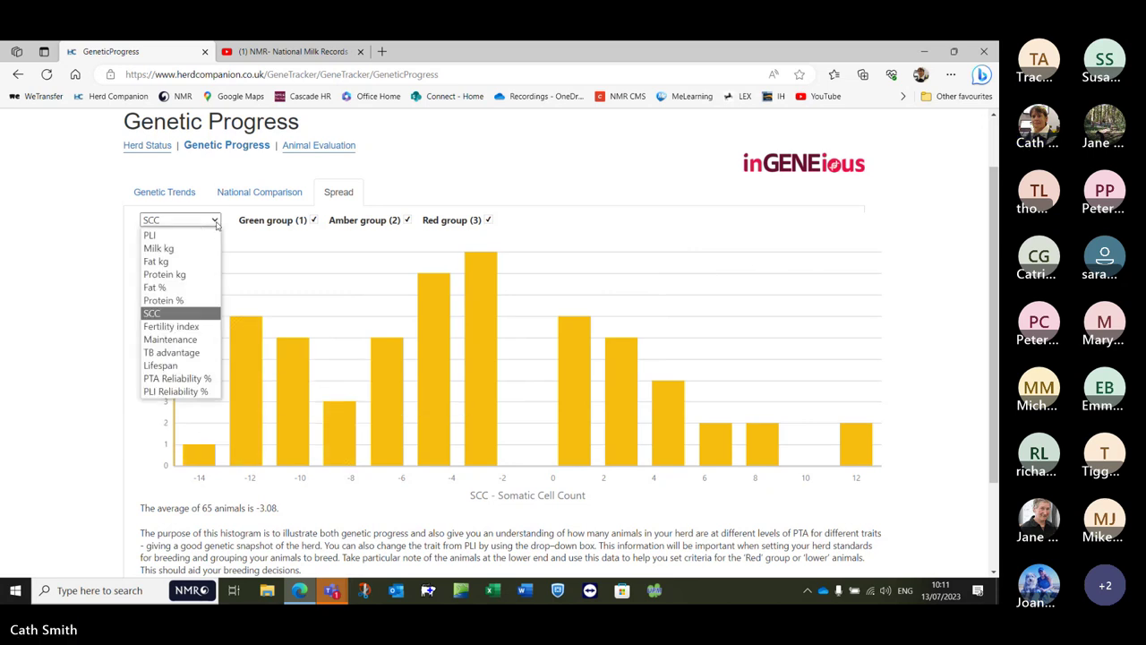
pyautogui.click(161, 248)
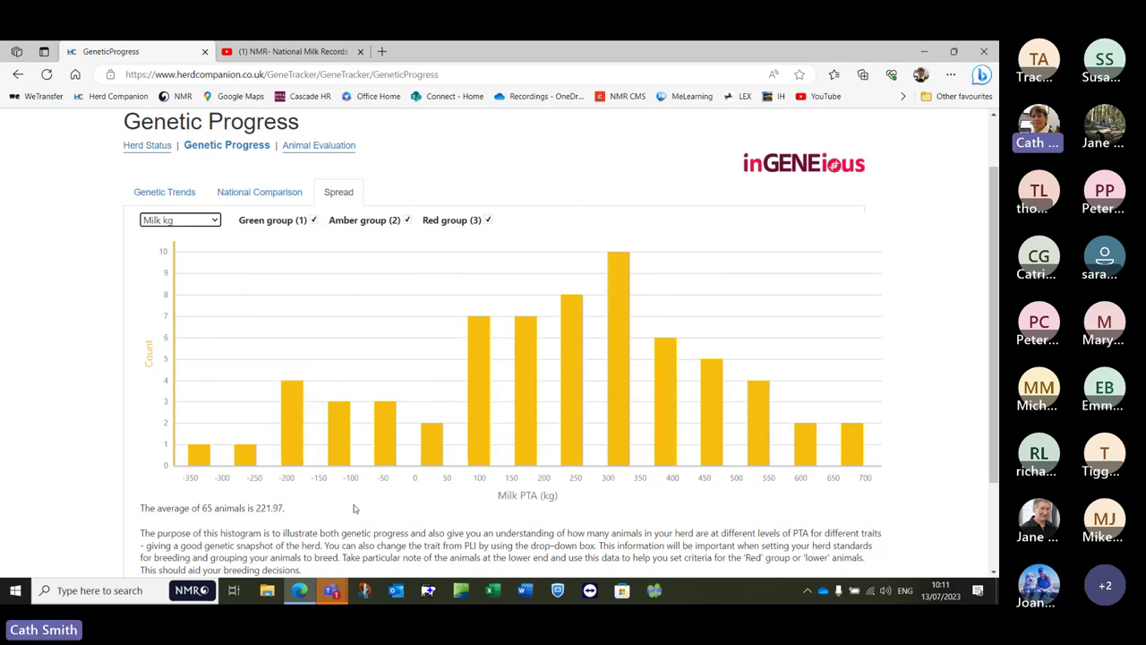
pyautogui.scroll(-1, 381, 506)
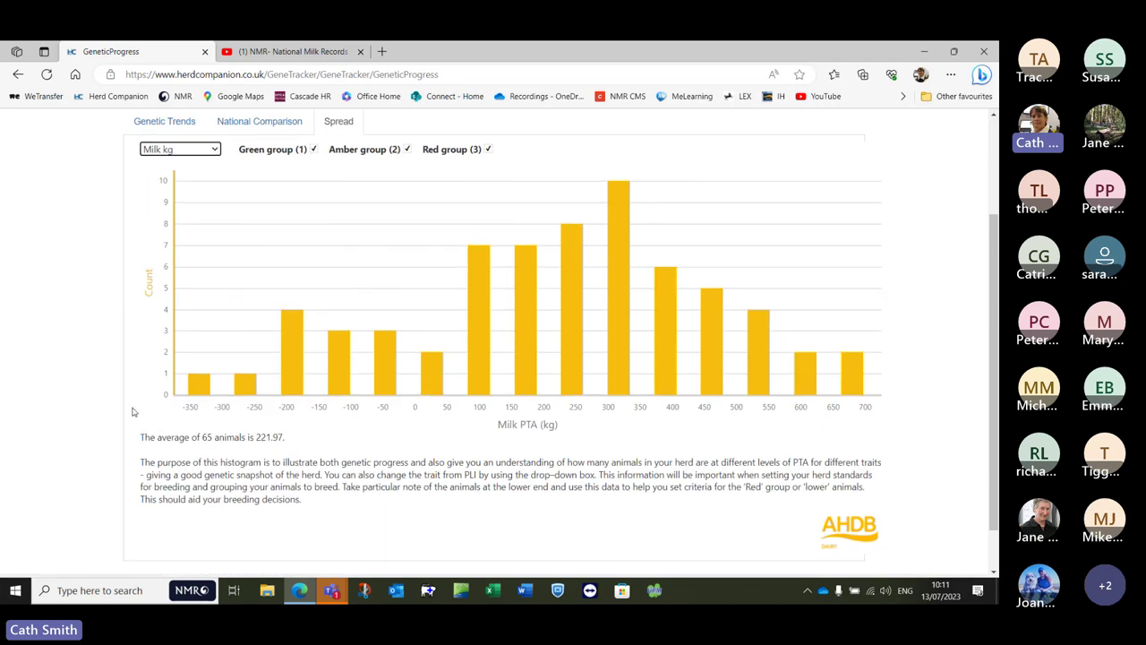
pyautogui.scroll(1, 130, 408)
pyautogui.scroll(1, 116, 393)
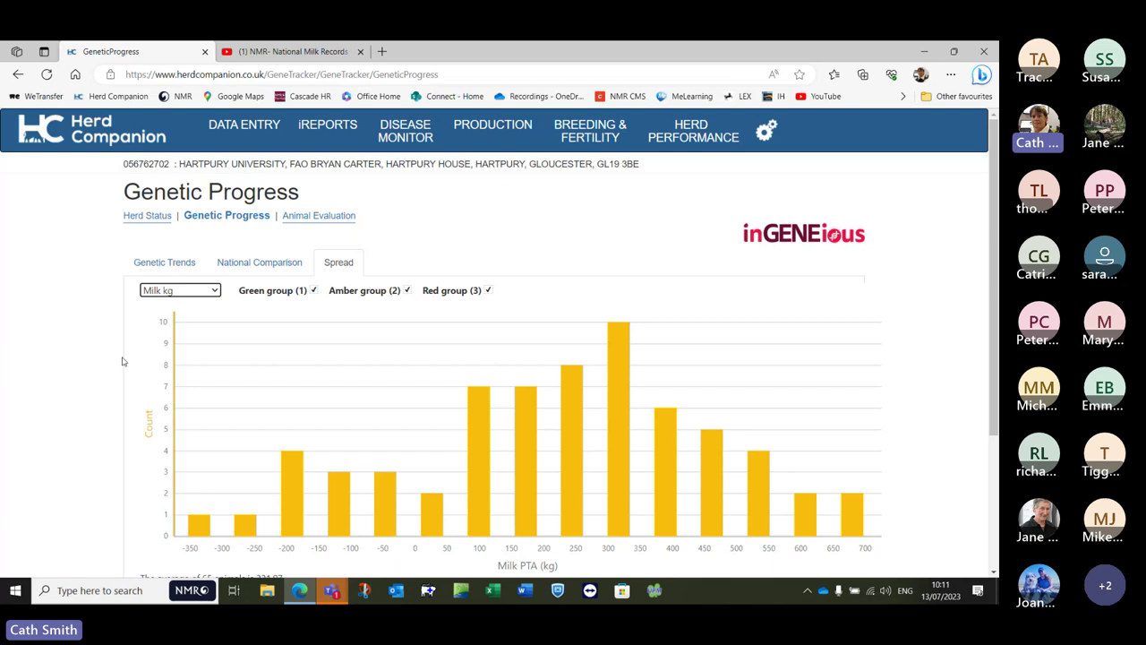
# Open the Animal Evaluation report and review its trait sliders and the pie chart of the three breeding groups
pyautogui.click(317, 217)
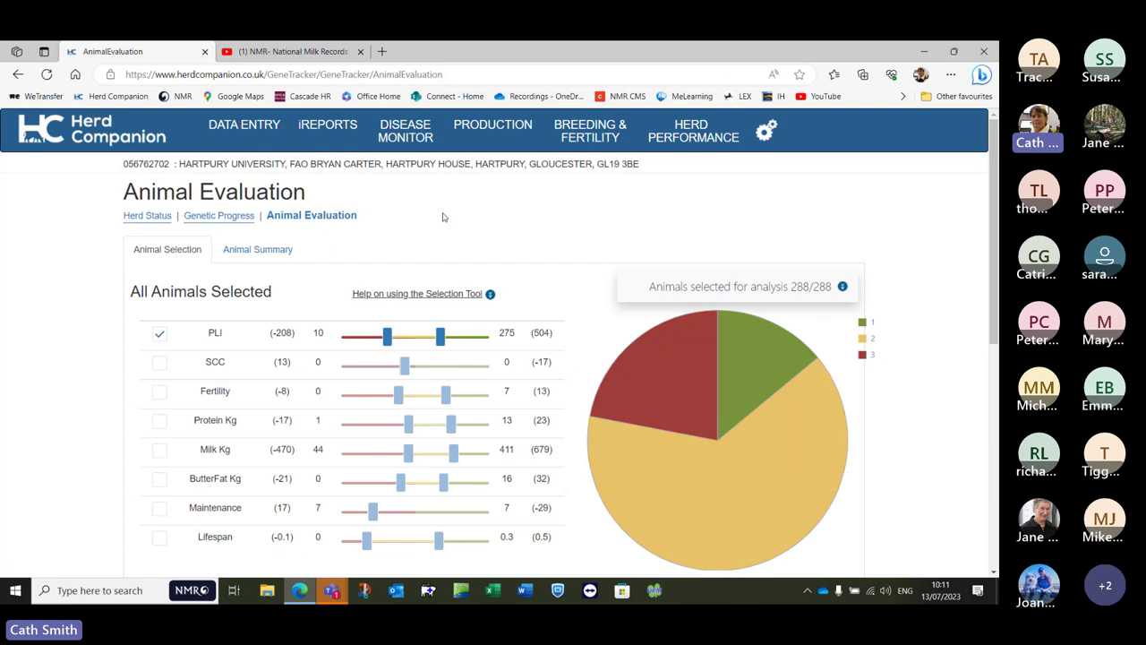
pyautogui.scroll(-1, 450, 216)
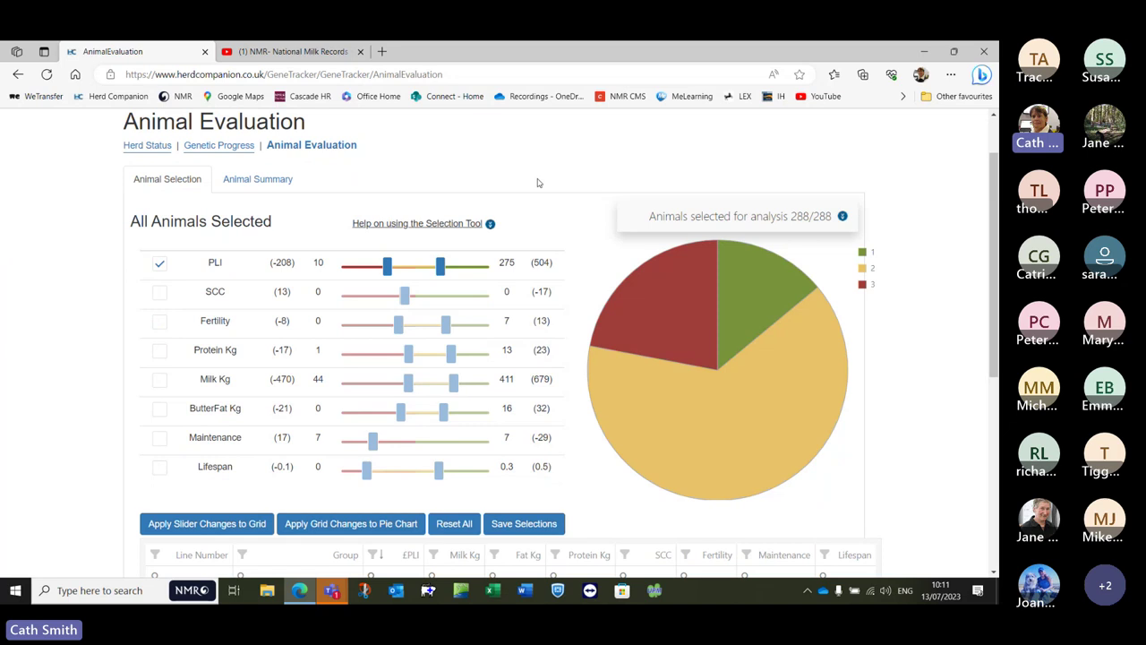
pyautogui.moveTo(755, 279)
pyautogui.moveTo(656, 343)
# Open the filter for animals selected for analysis and apply it with all breeds, animal types and PLI types included
pyautogui.scroll(1, 564, 221)
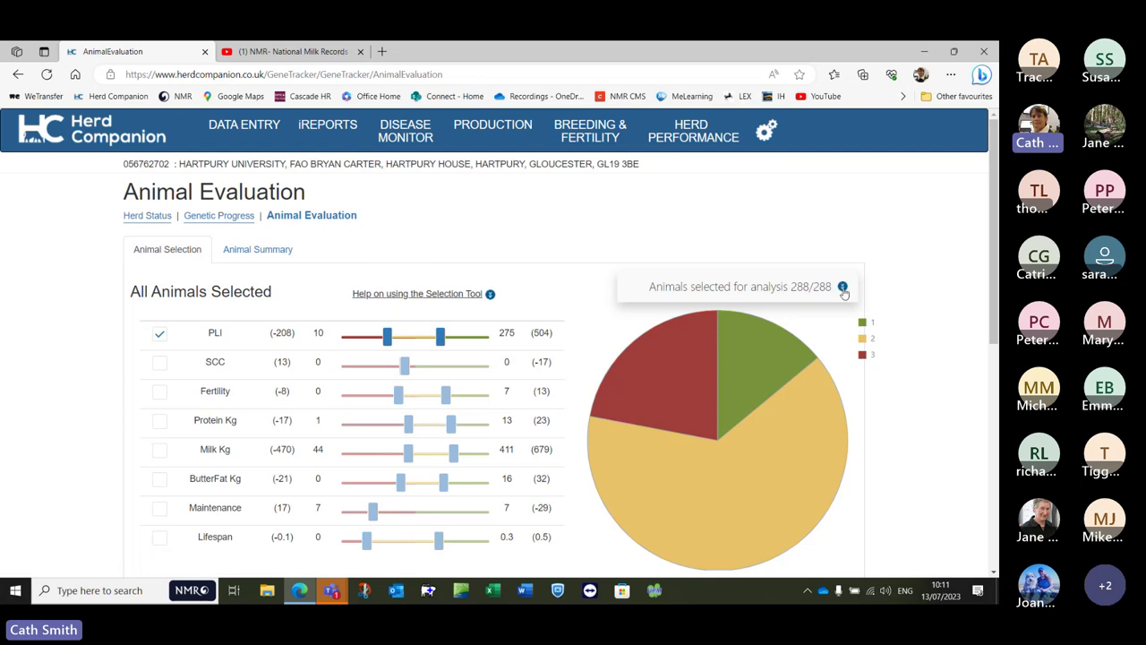
pyautogui.click(843, 288)
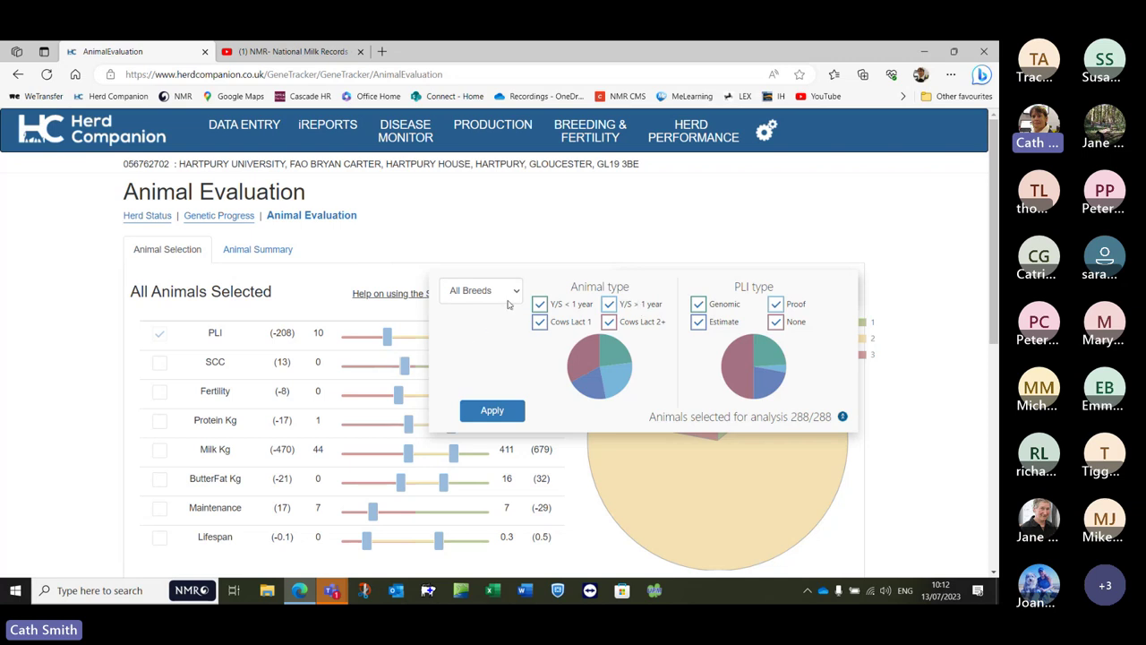
pyautogui.click(492, 412)
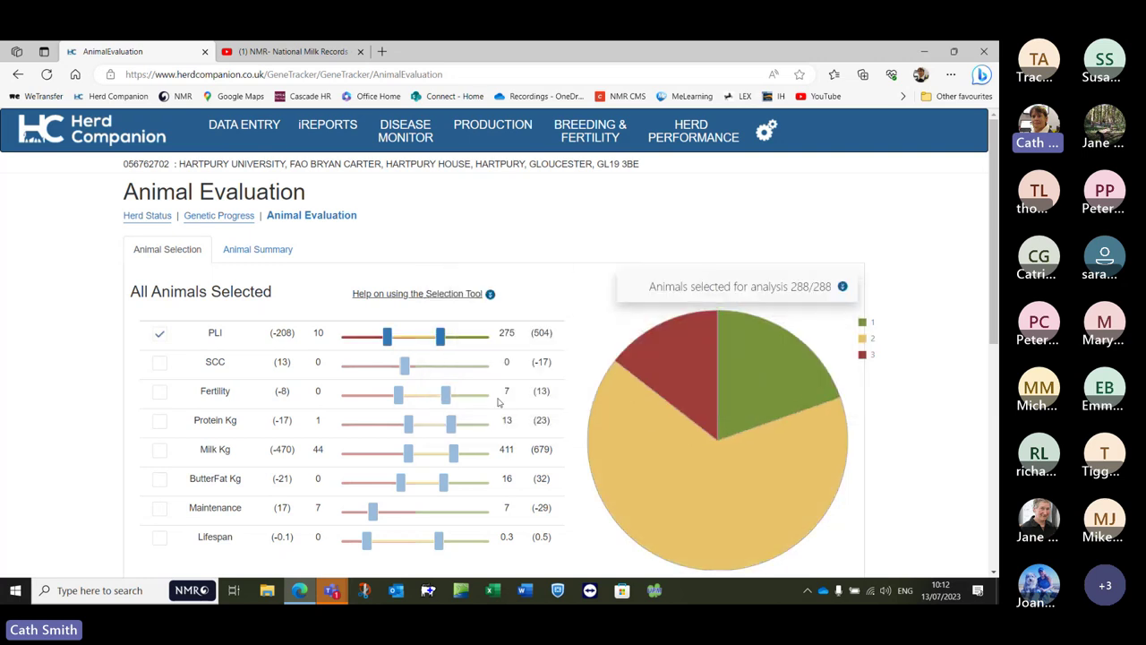
# Try the lower PLI threshold at 32 and fine-tune it back down to 10
pyautogui.scroll(-1, 523, 235)
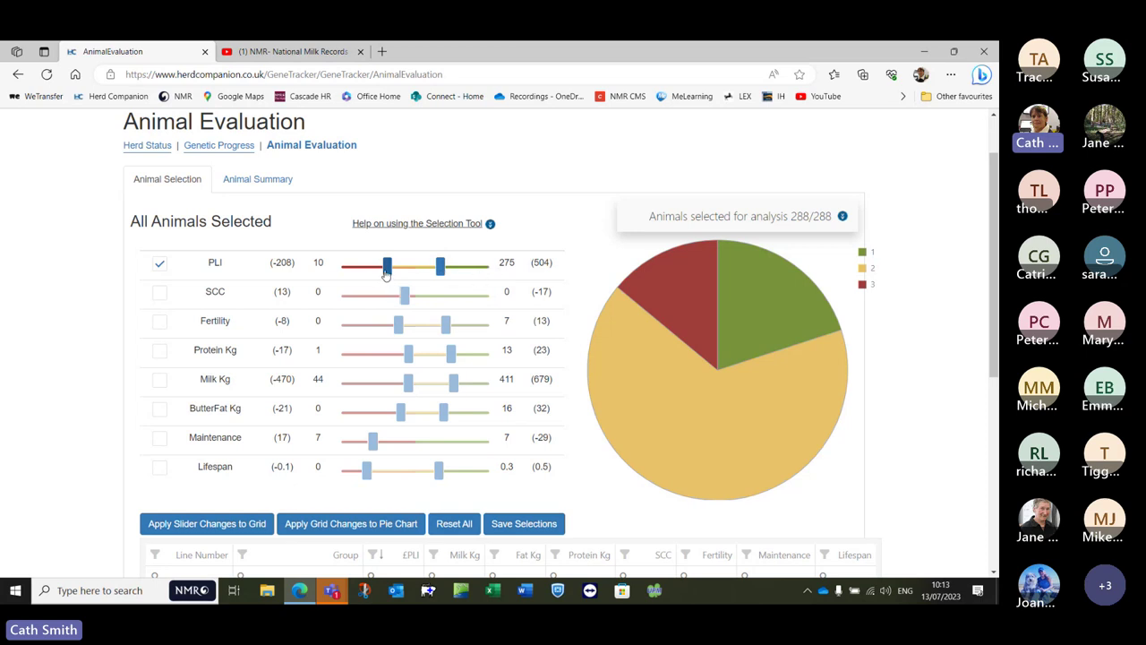
pyautogui.moveTo(386, 274); pyautogui.dragTo(392, 274)
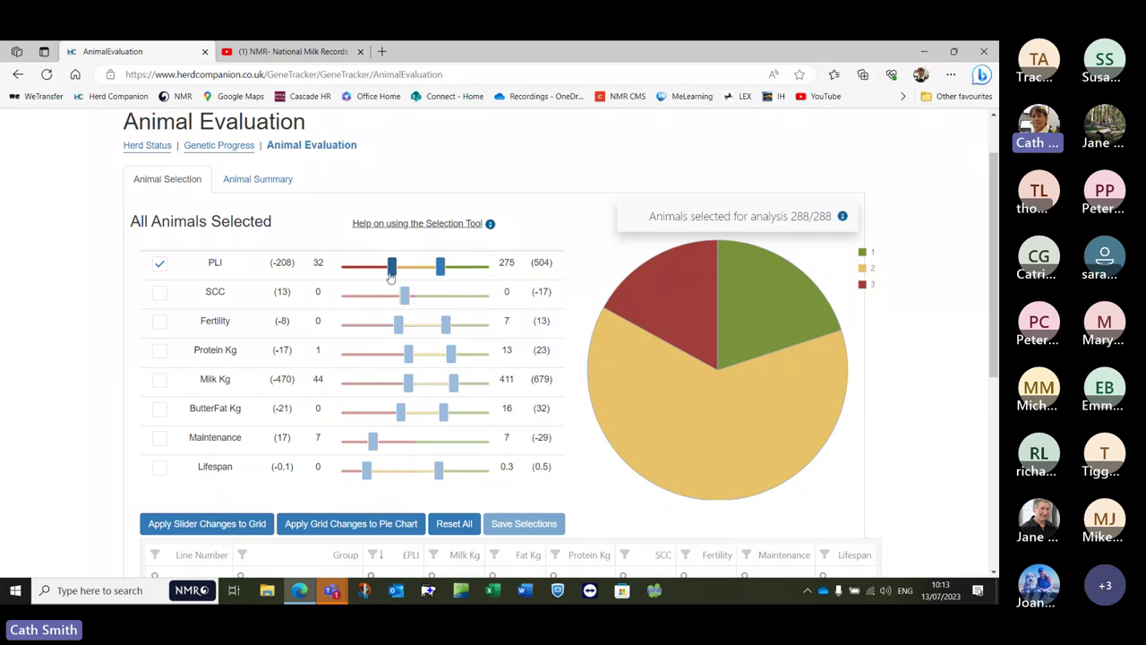
pyautogui.moveTo(391, 272); pyautogui.dragTo(390, 270)
pyautogui.press('Left')
pyautogui.press('Left')
pyautogui.press('Left')
pyautogui.press('Left')
pyautogui.press('Left')
pyautogui.press('Left')
pyautogui.press('Left')
pyautogui.press('Left')
pyautogui.press('Left')
pyautogui.press('Left')
pyautogui.press('Left')
pyautogui.press('Left')
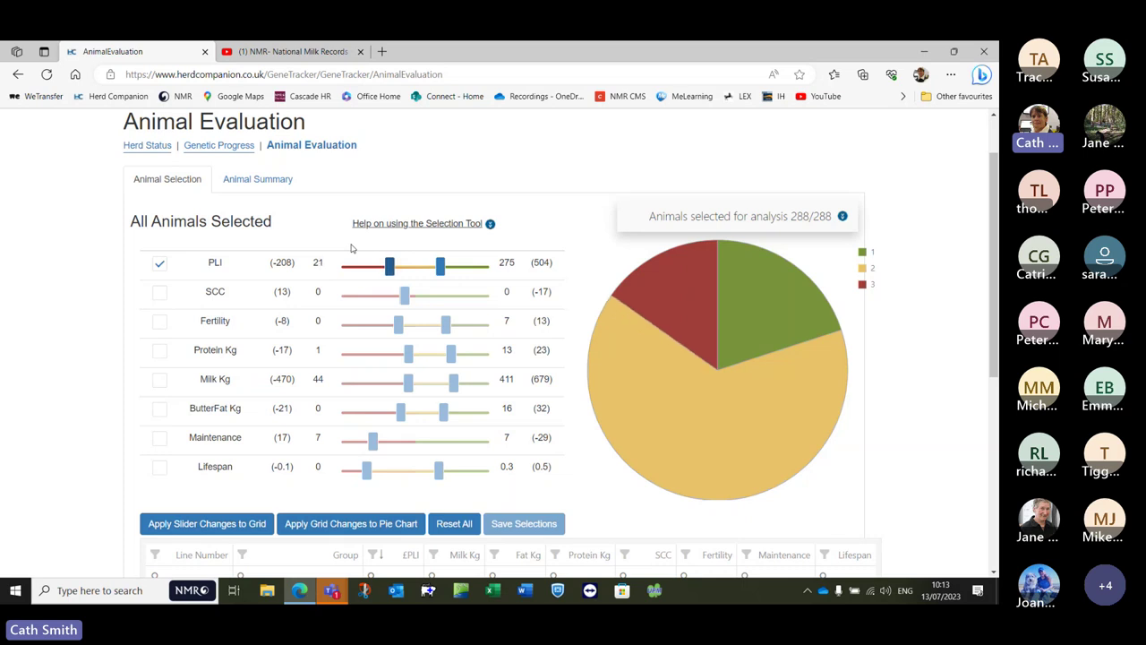
pyautogui.press('Left')
pyautogui.press('Left')
pyautogui.press('Left')
pyautogui.press('Left')
pyautogui.press('Left')
pyautogui.press('Left')
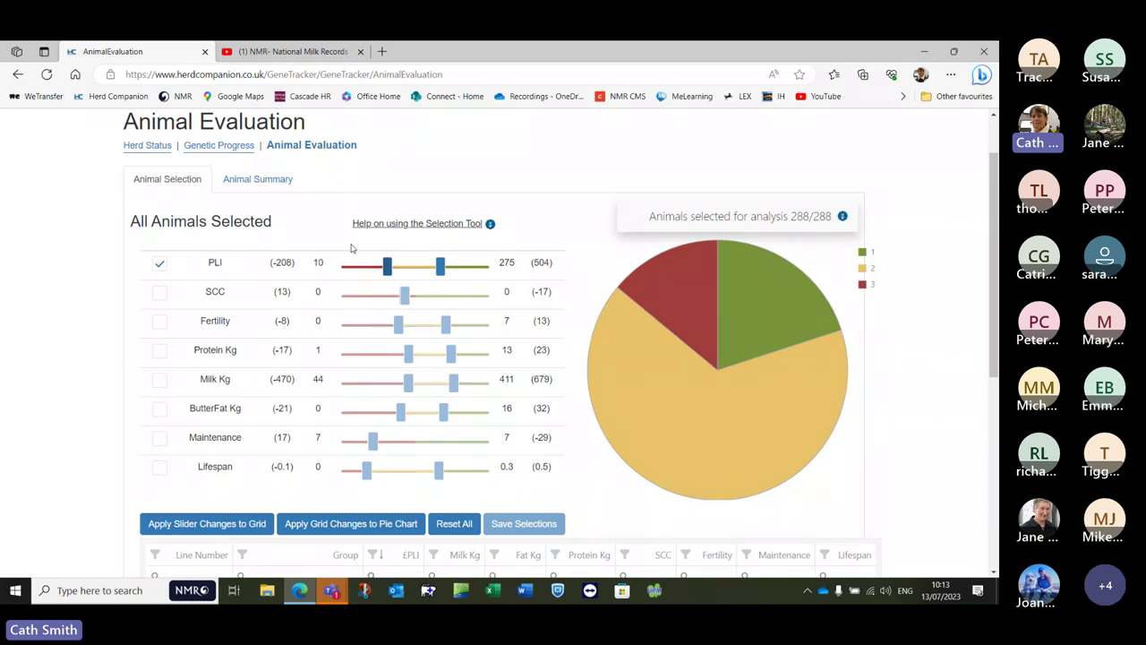
# Try the upper PLI threshold at 257, and settle it at 278
pyautogui.moveTo(440, 272); pyautogui.dragTo(438, 272)
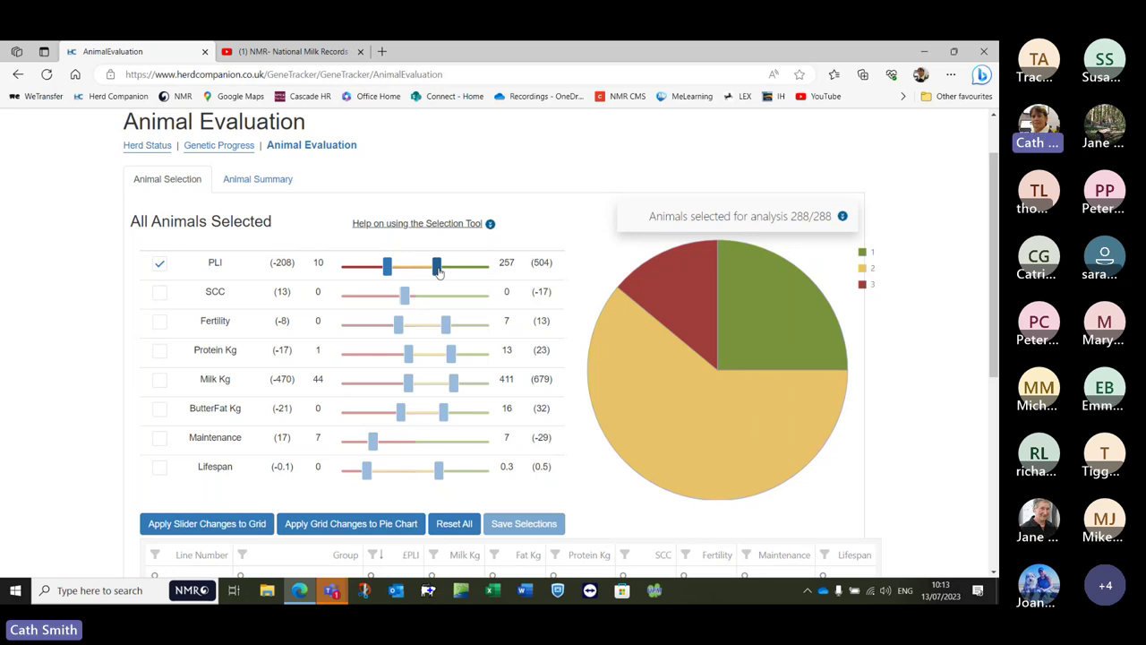
pyautogui.moveTo(438, 272); pyautogui.dragTo(440, 272)
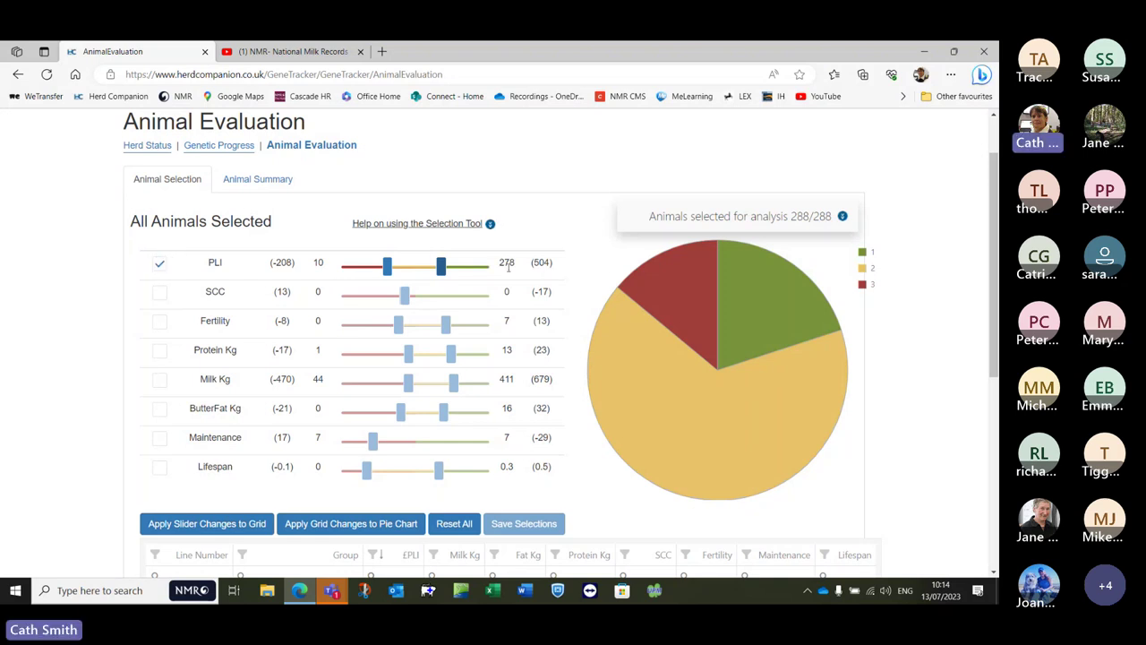
pyautogui.moveTo(604, 353)
# Apply the slider changes to the grid and examine the group assigned to each listed animal
pyautogui.scroll(-1, 77, 385)
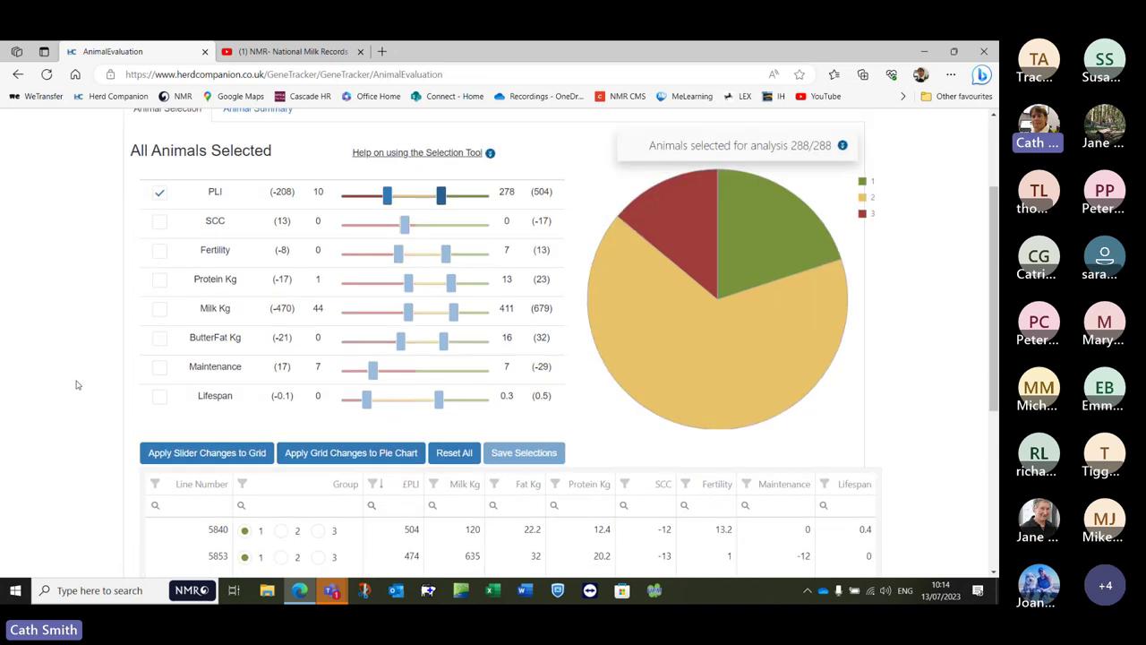
pyautogui.click(193, 454)
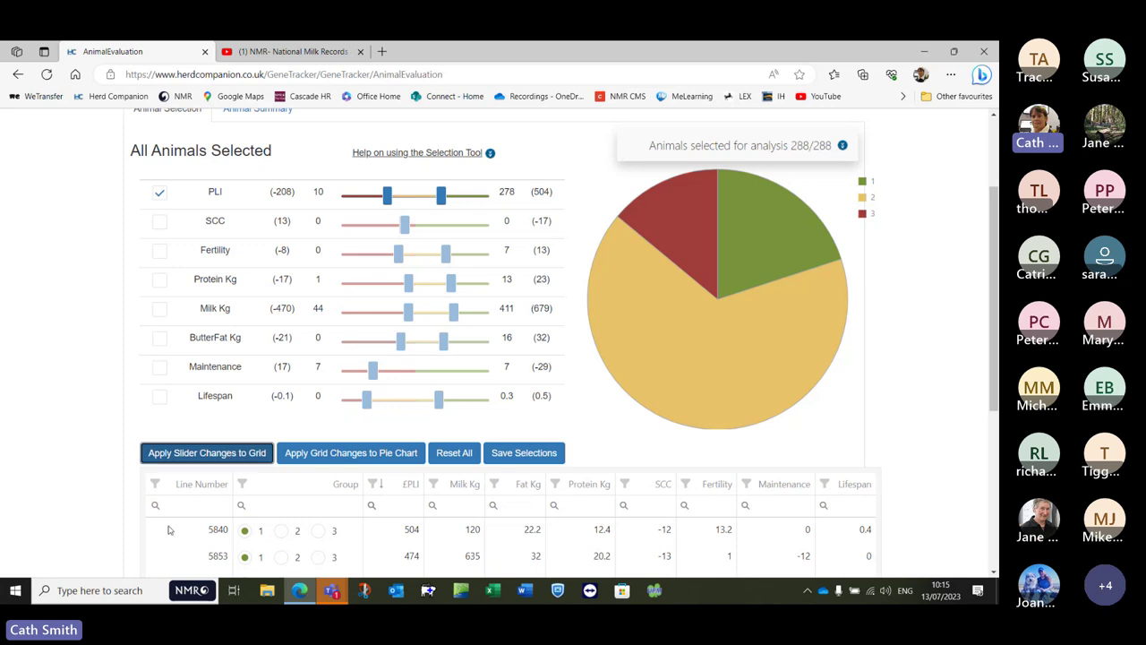
pyautogui.scroll(-2, 170, 525)
pyautogui.scroll(-1, 170, 522)
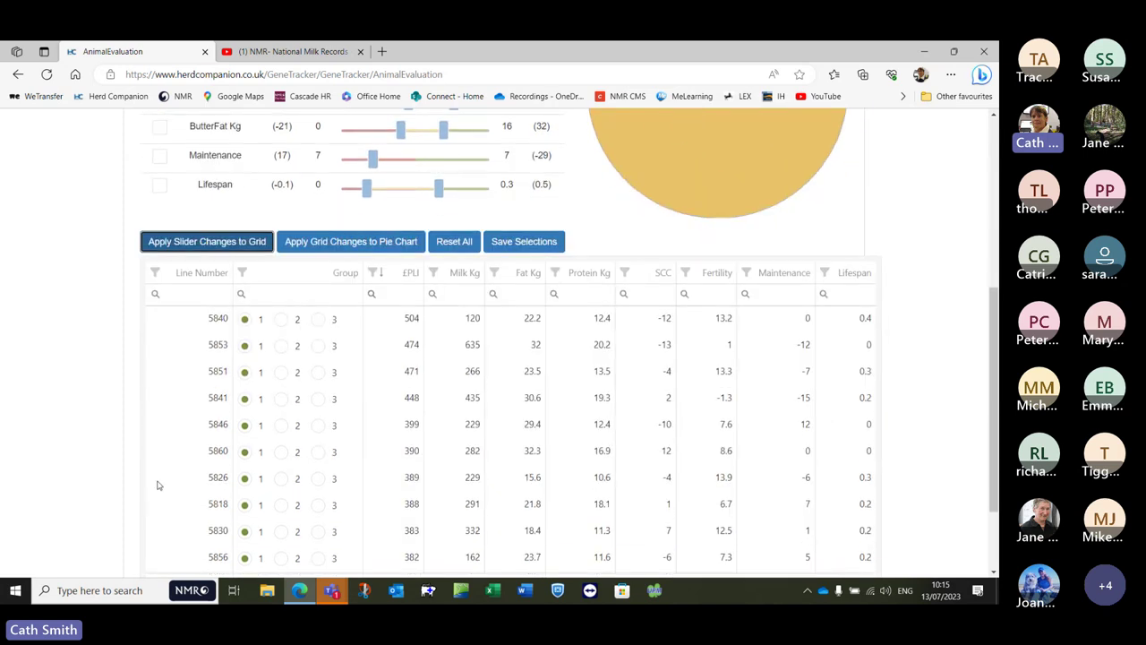
pyautogui.scroll(-1, 151, 448)
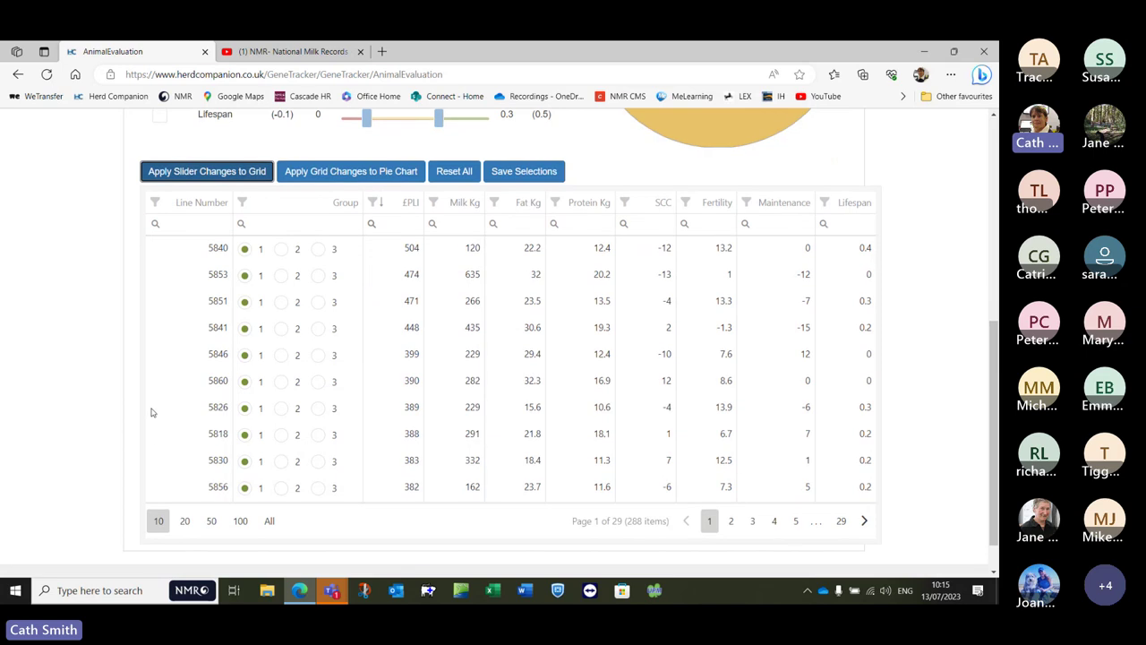
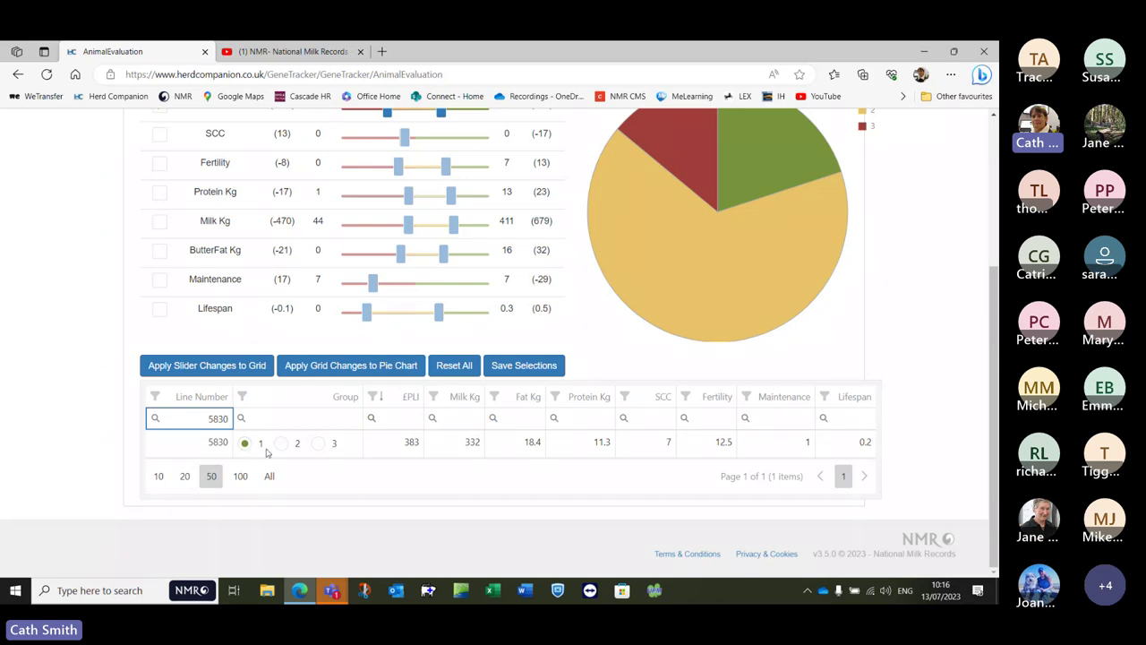
# Move animal 5830 to group 2 and clear the line number search so the full grid is listed
pyautogui.click(281, 443)
pyautogui.click(204, 418)
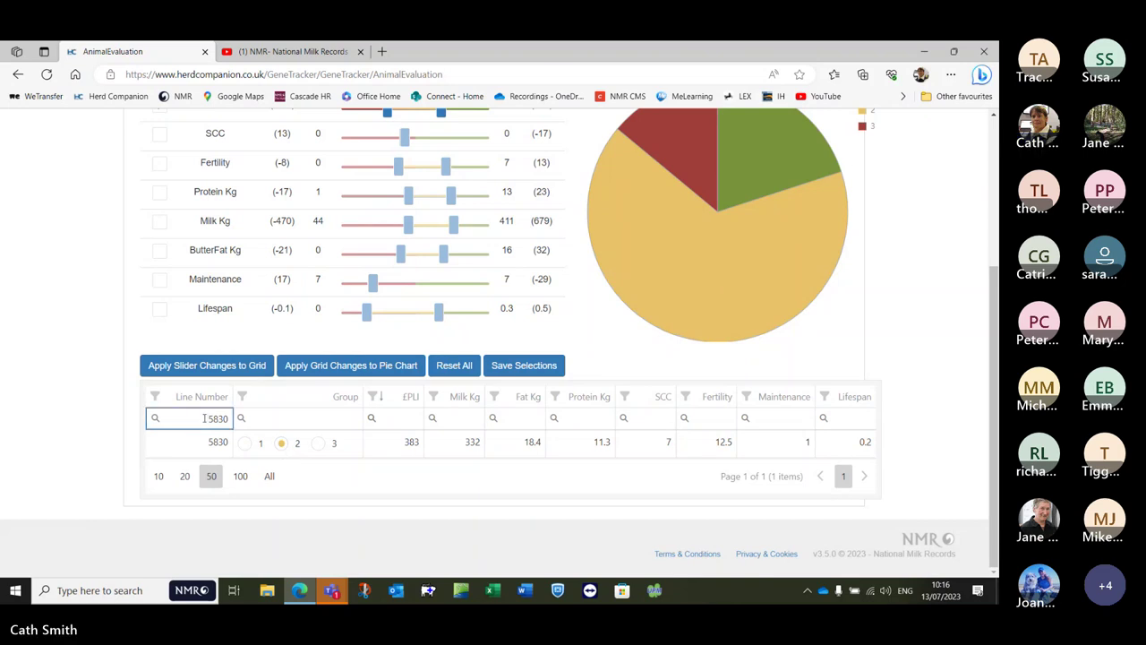
pyautogui.press('BackSpace')
pyautogui.press('BackSpace')
pyautogui.press('BackSpace')
pyautogui.press('BackSpace')
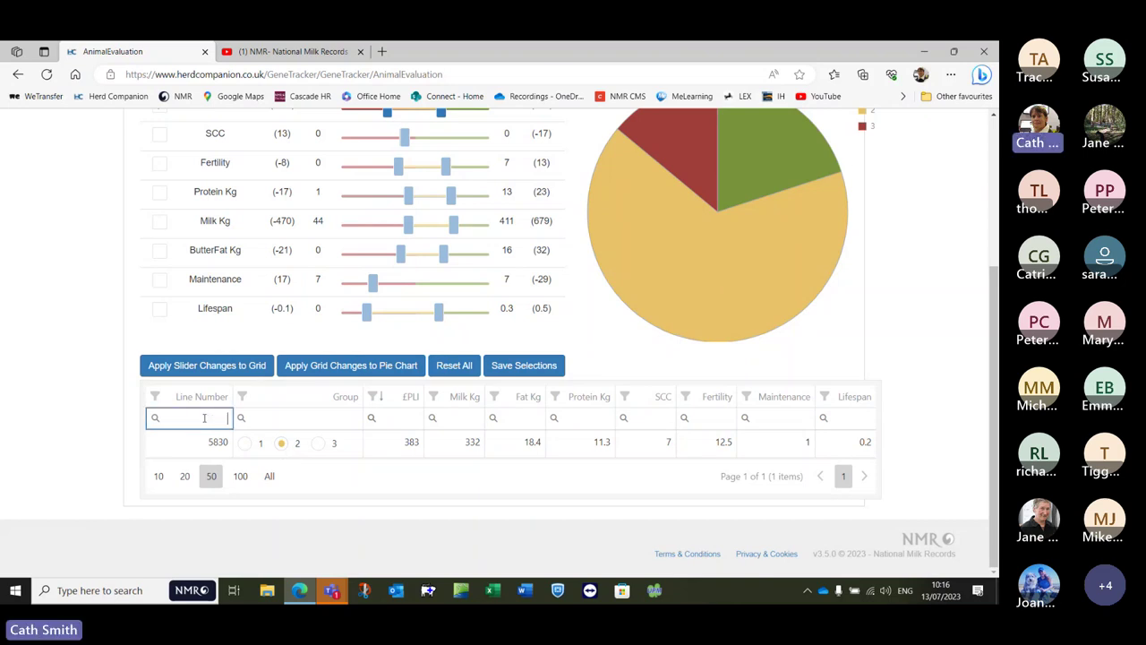
pyautogui.write('2')
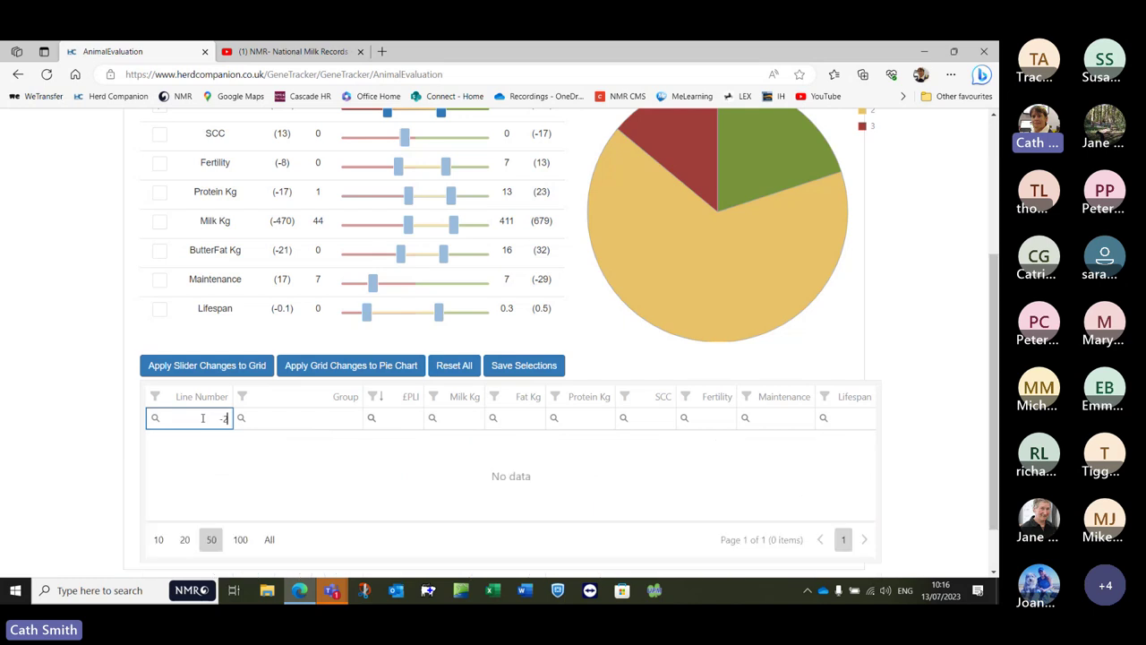
pyautogui.scroll(2, 135, 452)
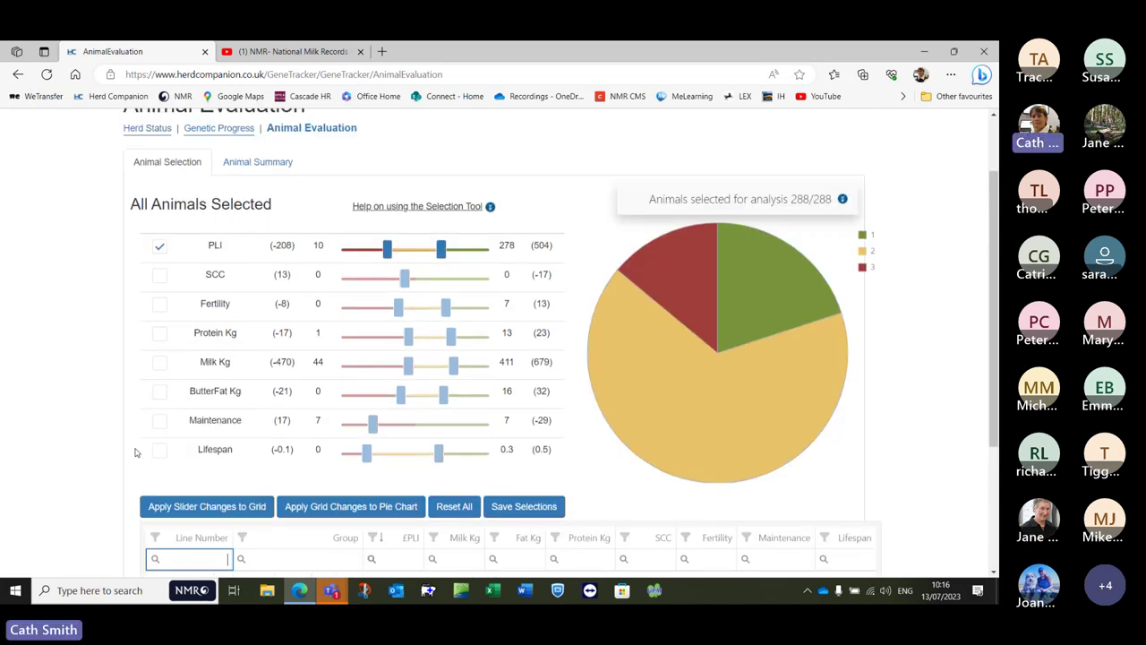
pyautogui.click(99, 441)
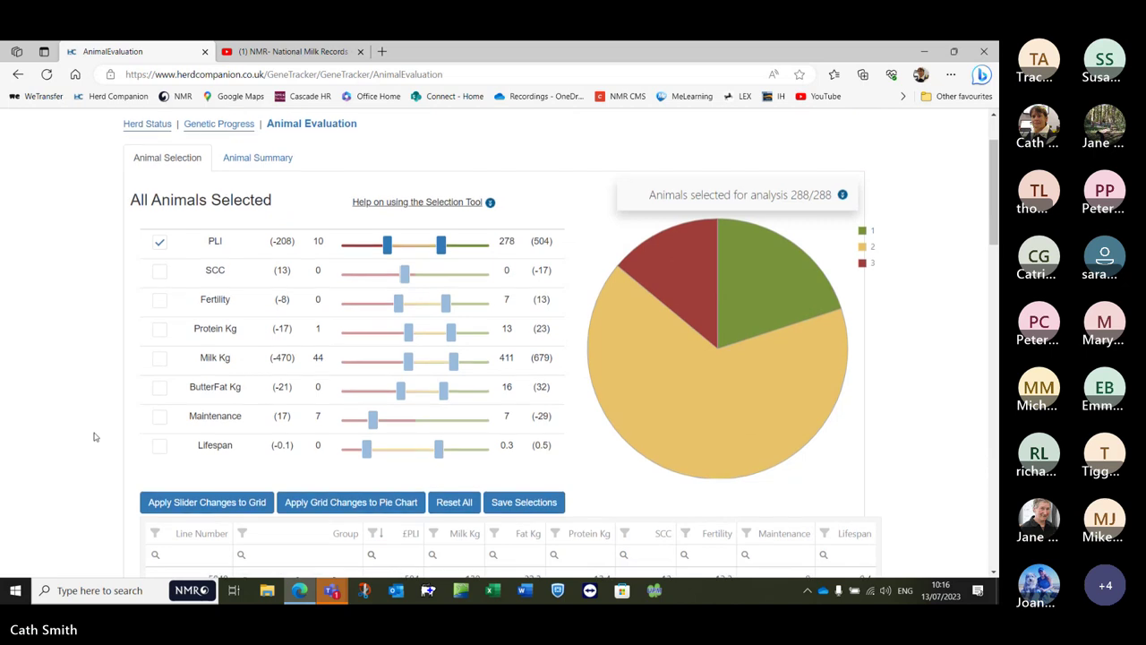
# Assign animal 5346 to group 3 in the animal grid
pyautogui.scroll(-2, 92, 436)
pyautogui.scroll(-6, 92, 436)
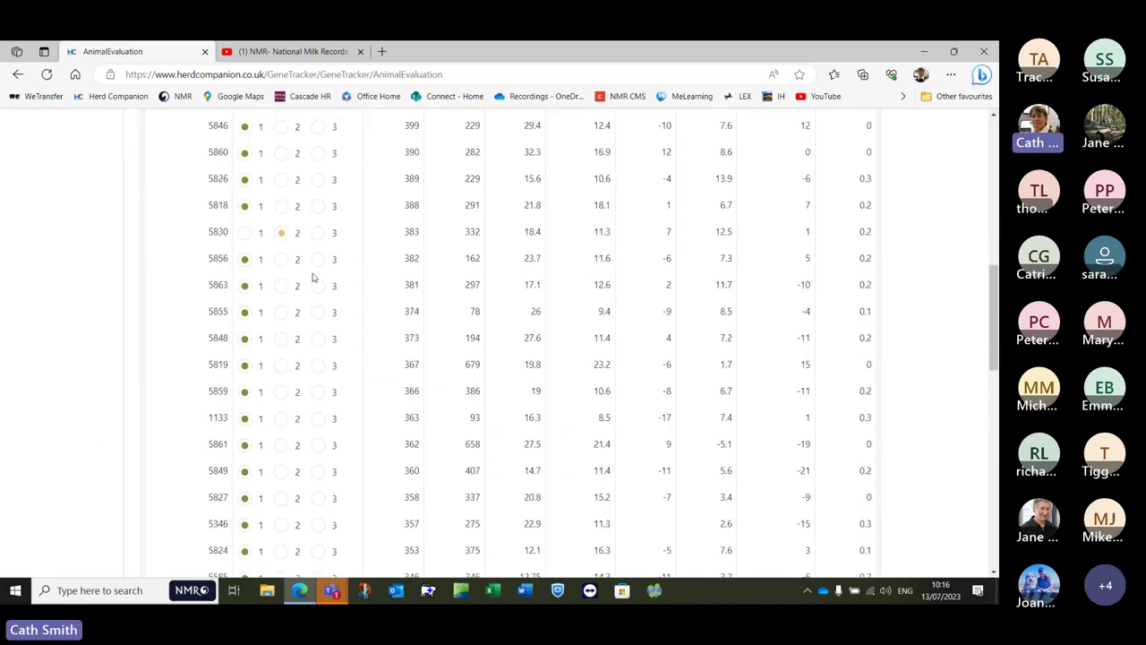
pyautogui.scroll(-1, 225, 346)
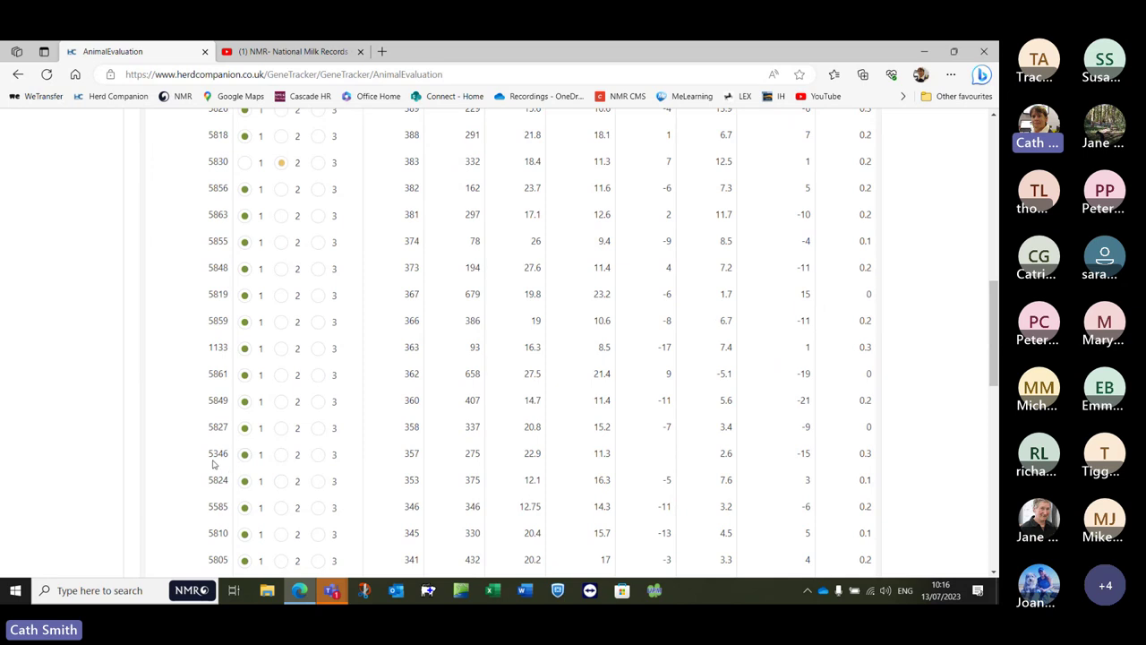
pyautogui.scroll(-1, 158, 462)
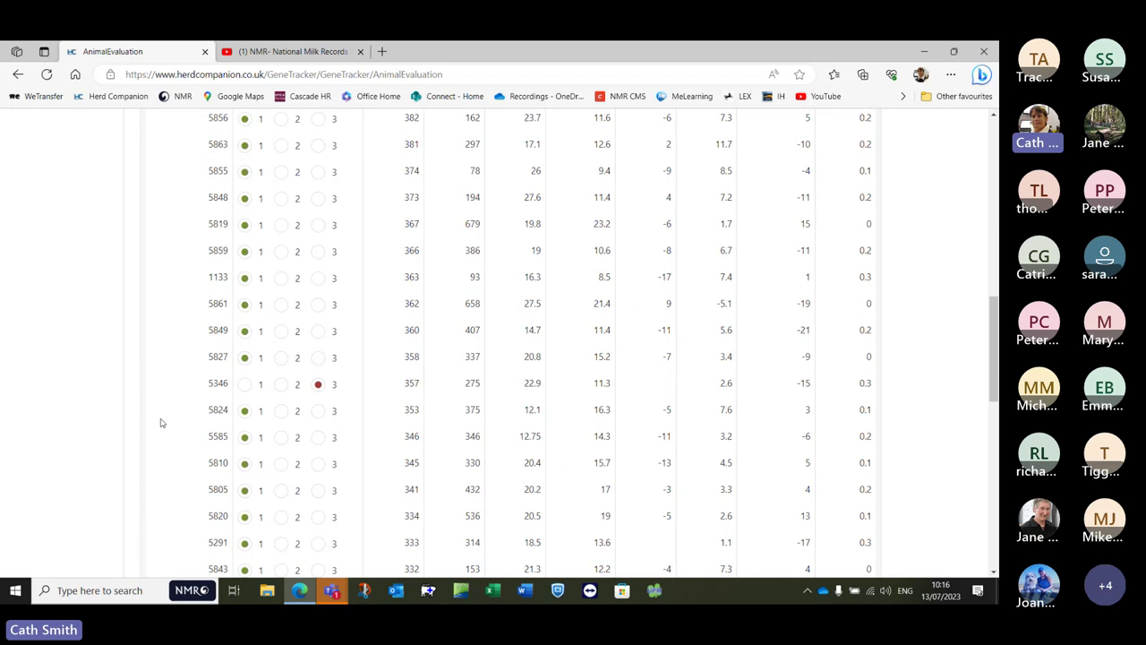
# On page 5 of the grid, move animals 5150 and 5088 to group 1 and animal 4940 to group 2
pyautogui.scroll(-4, 158, 419)
pyautogui.scroll(-2, 159, 419)
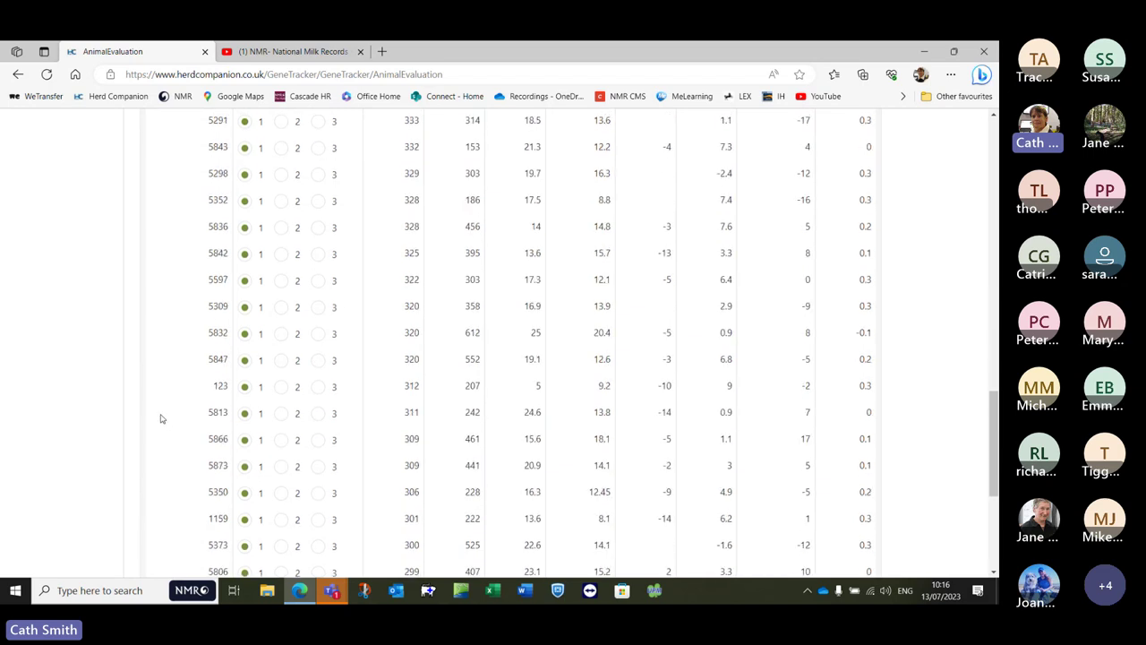
pyautogui.scroll(-5, 161, 418)
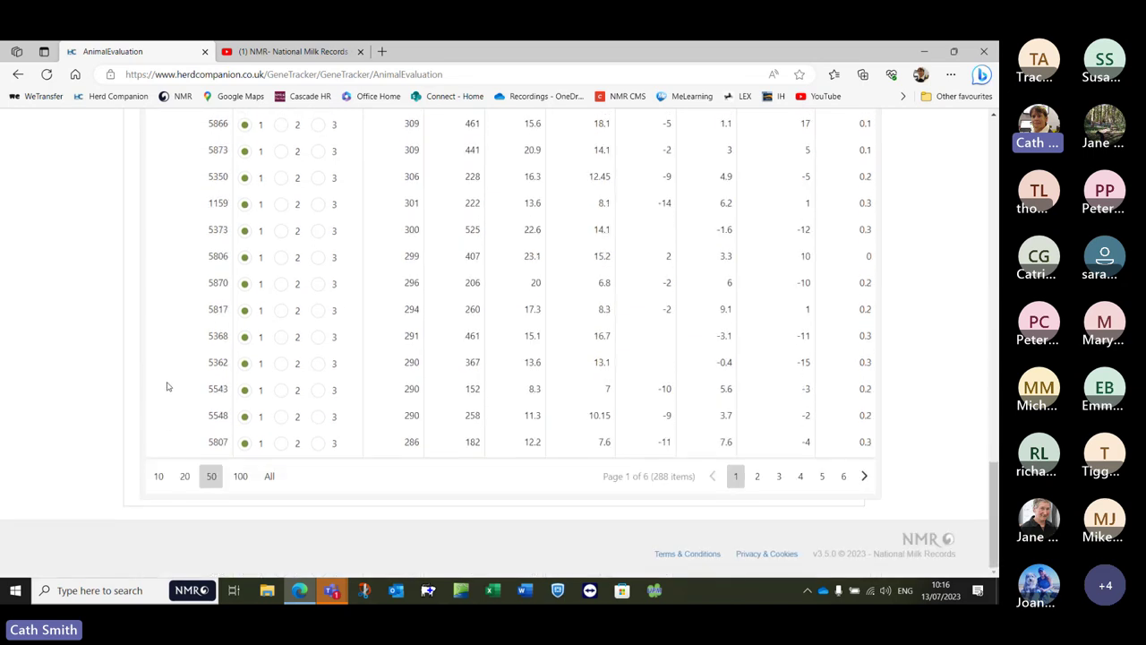
pyautogui.click(822, 477)
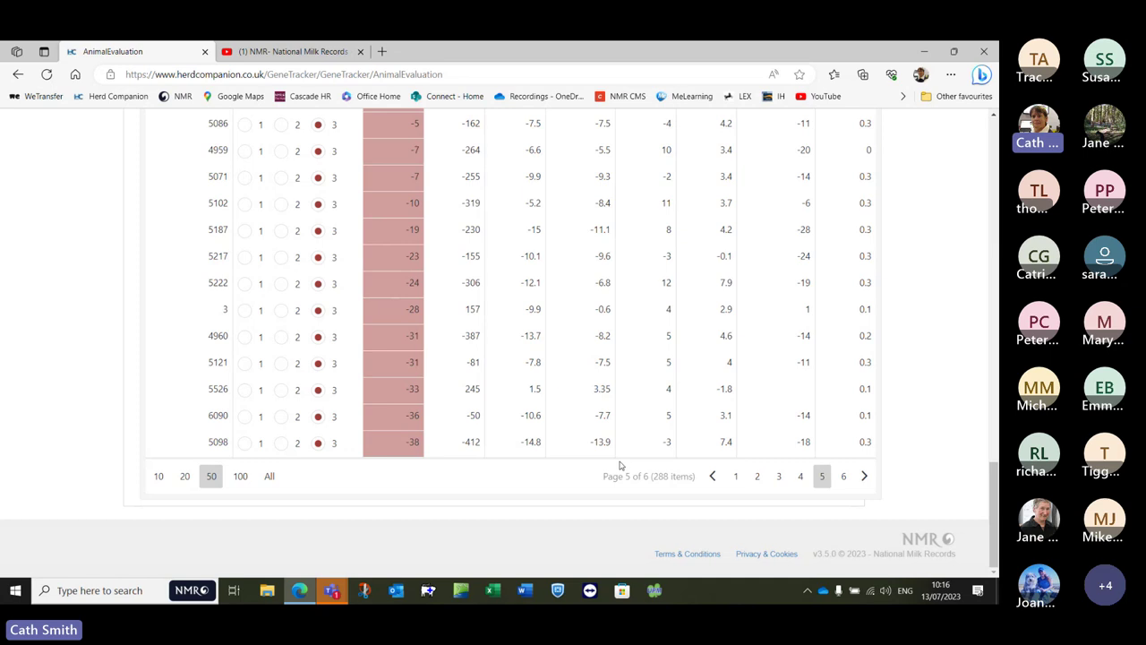
pyautogui.scroll(5, 339, 397)
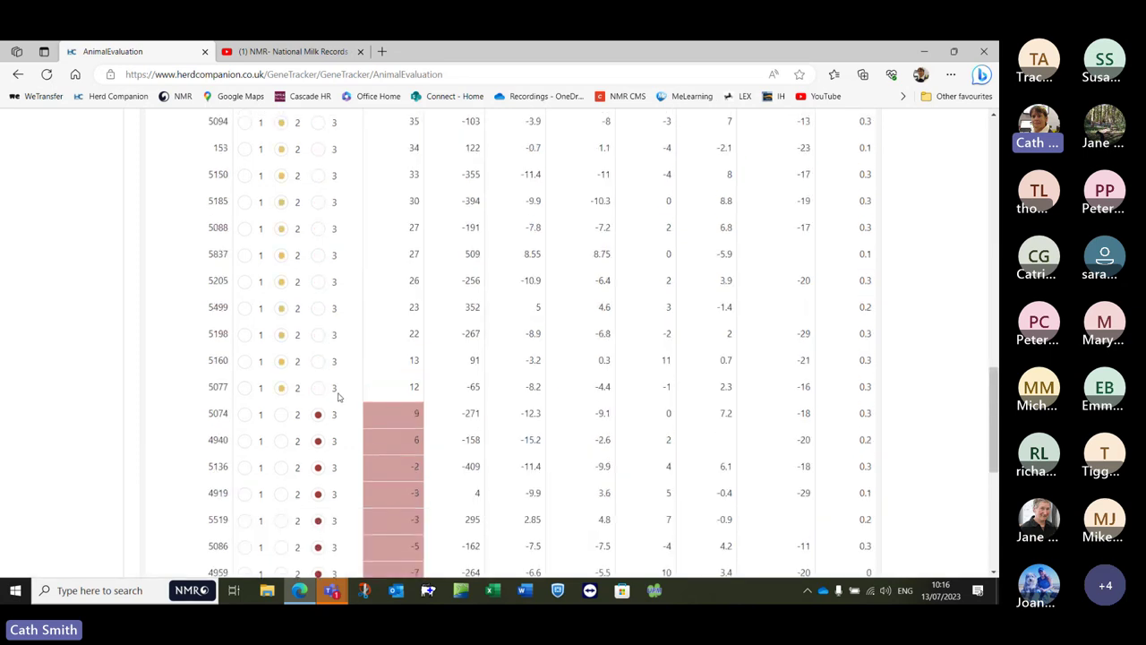
pyautogui.click(245, 228)
pyautogui.click(245, 176)
pyautogui.click(281, 440)
pyautogui.scroll(1, 218, 324)
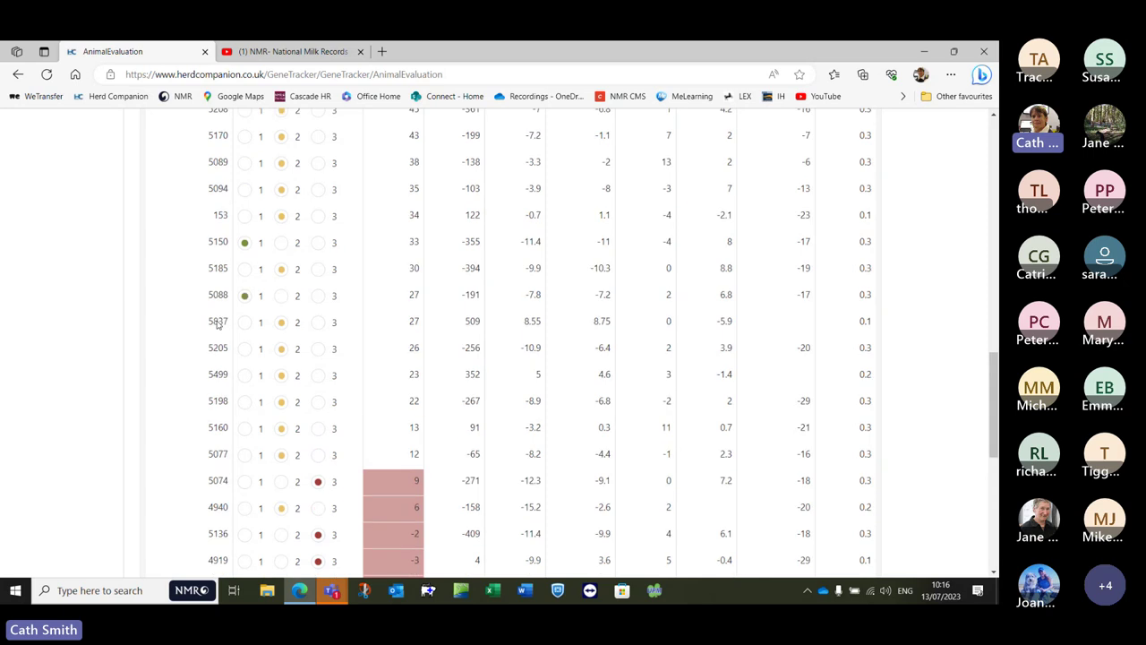
# Apply the grid's group changes to the pie chart and save the selections
pyautogui.scroll(15, 218, 324)
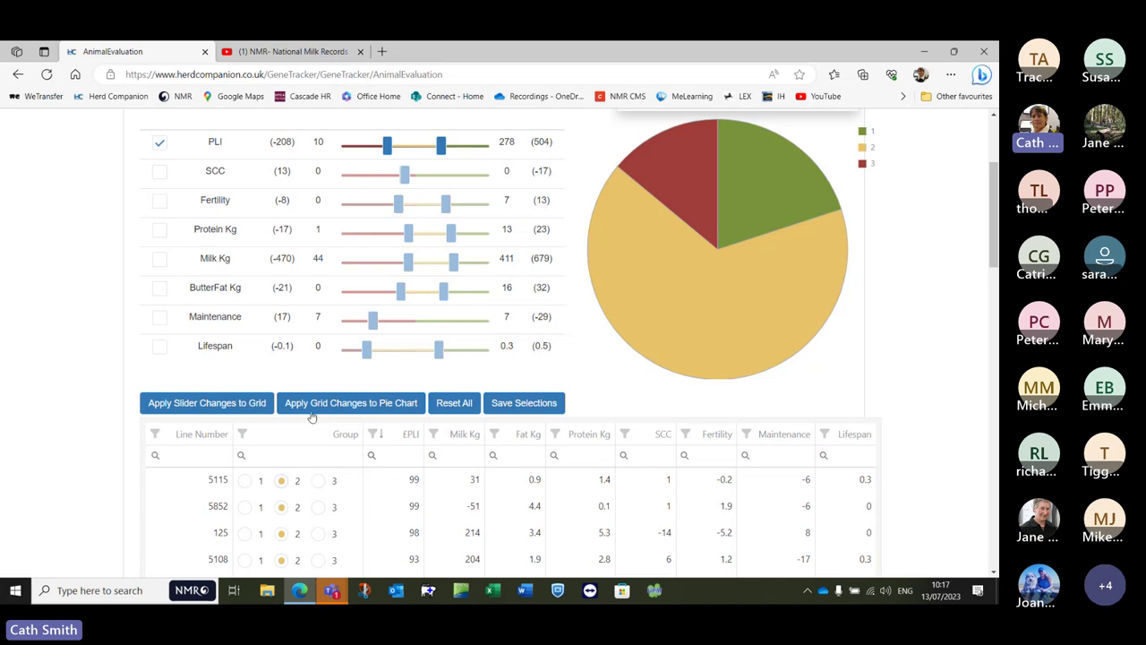
pyautogui.click(390, 408)
pyautogui.moveTo(752, 299)
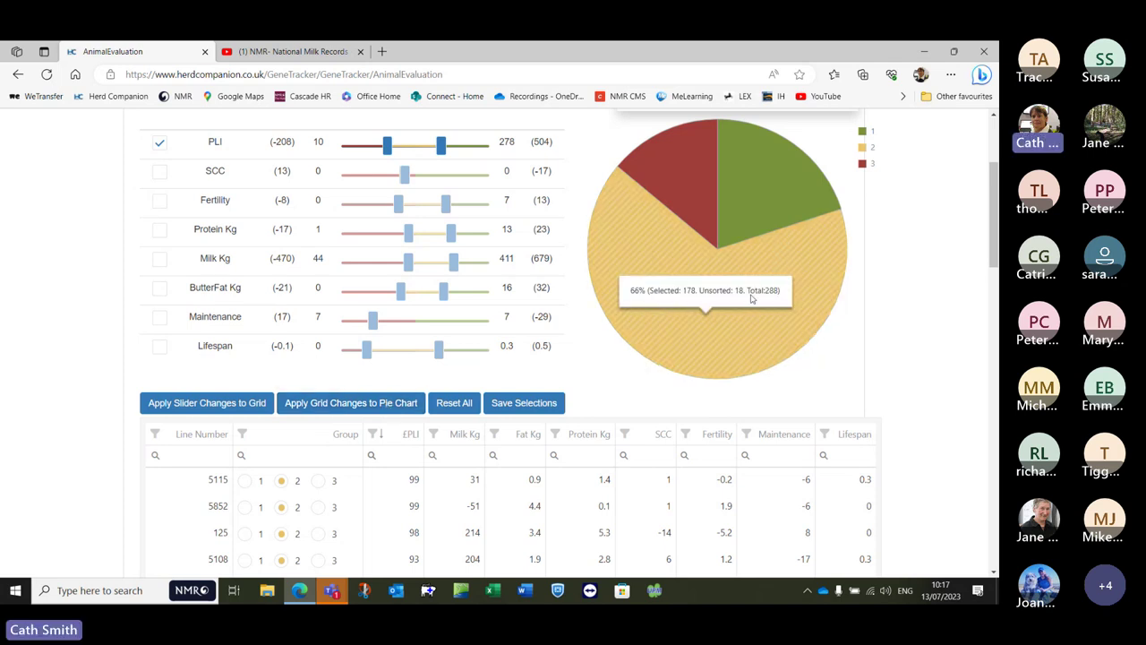
pyautogui.click(351, 405)
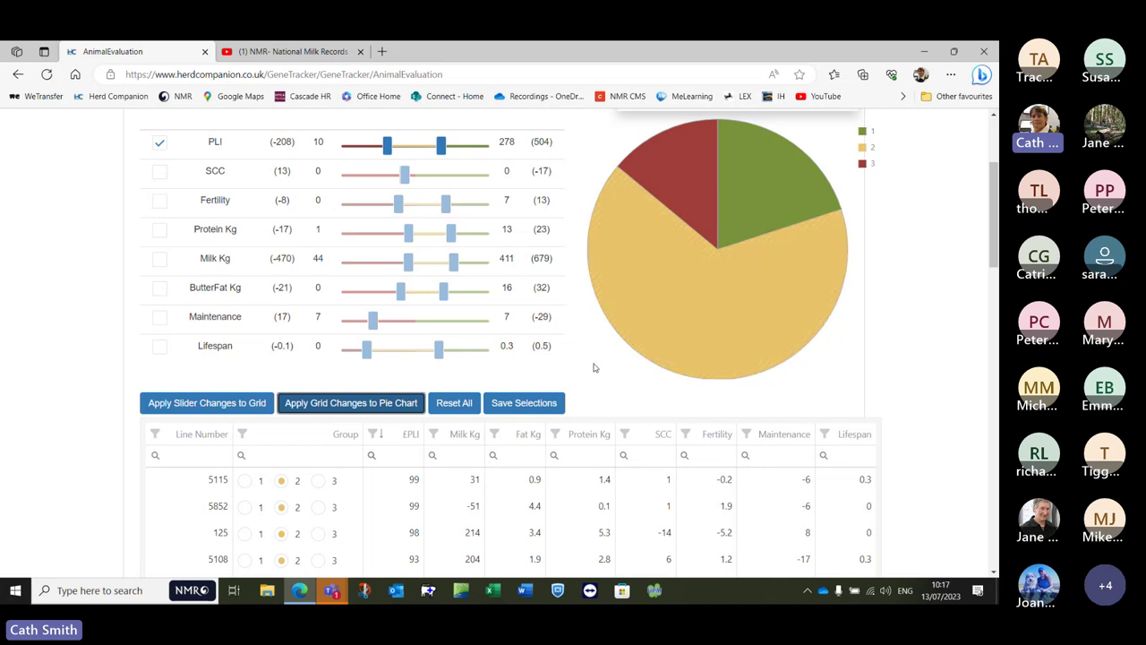
pyautogui.click(516, 405)
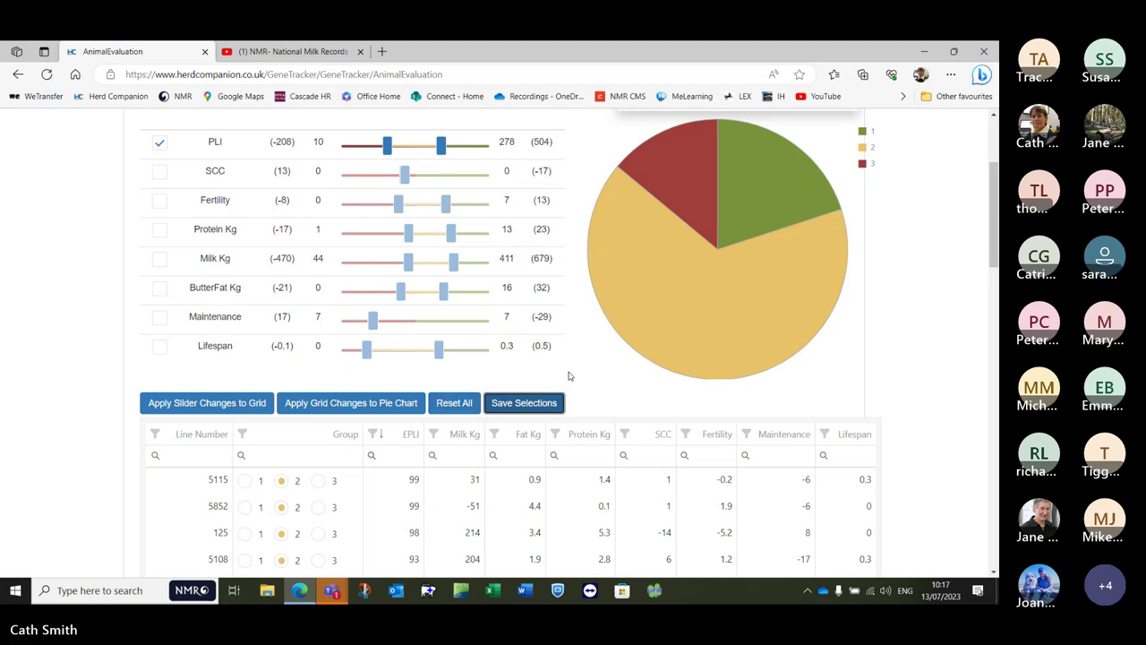
# Open the Animal Summary and review the group averages and the list of animals in the selected groups
pyautogui.scroll(1, 569, 376)
pyautogui.scroll(2, 569, 376)
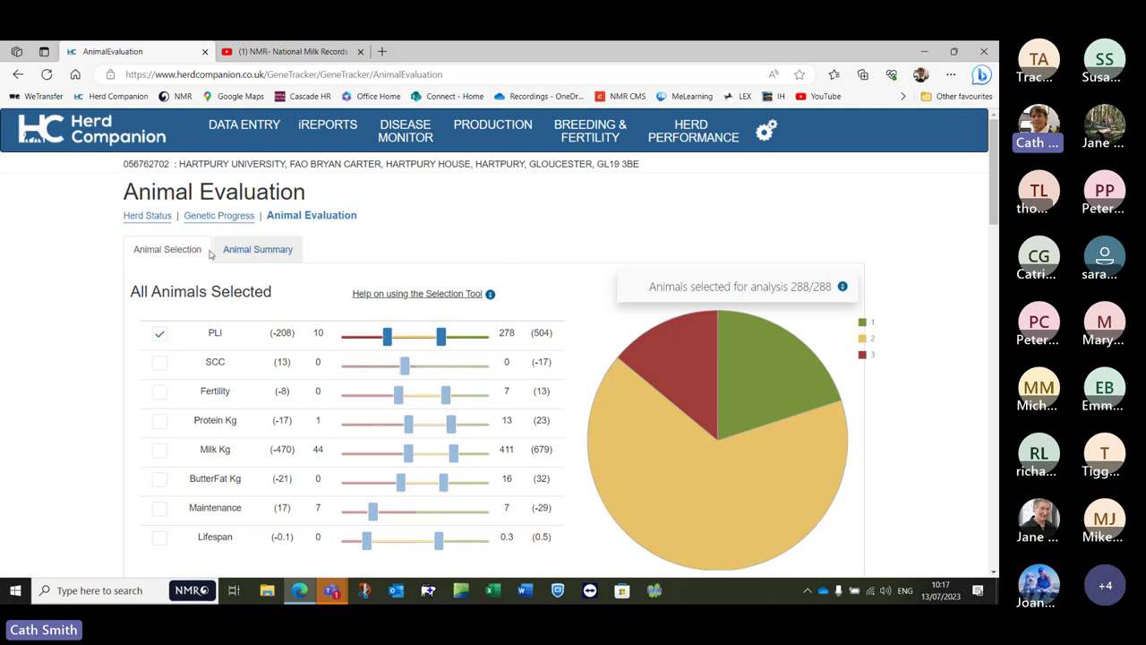
pyautogui.click(266, 254)
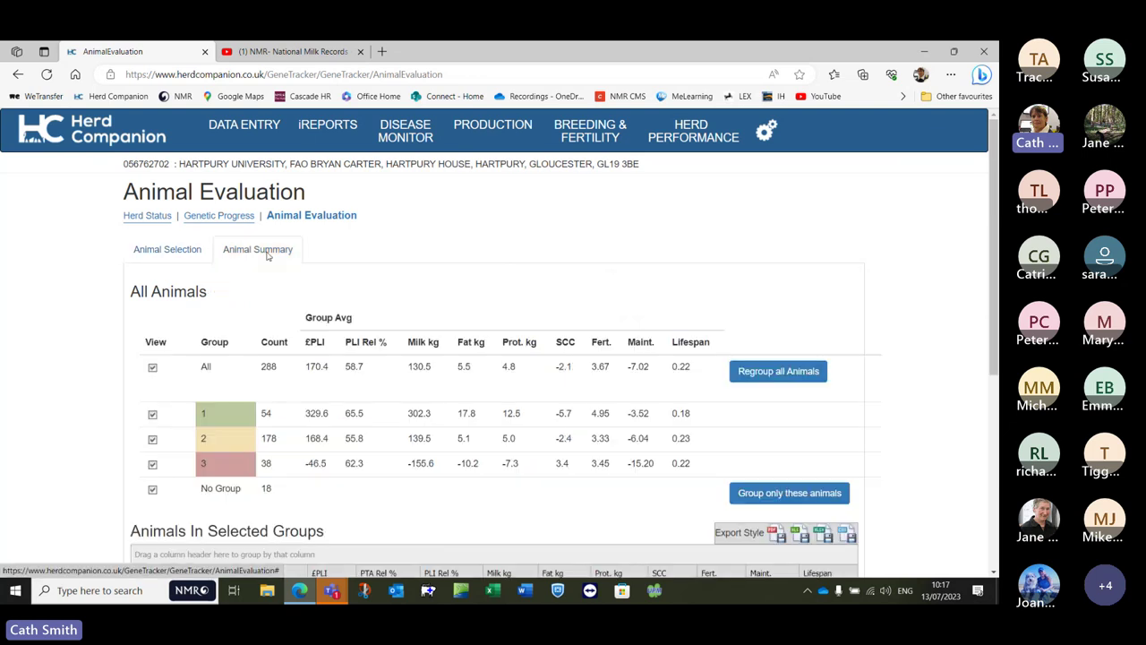
pyautogui.scroll(-1, 108, 336)
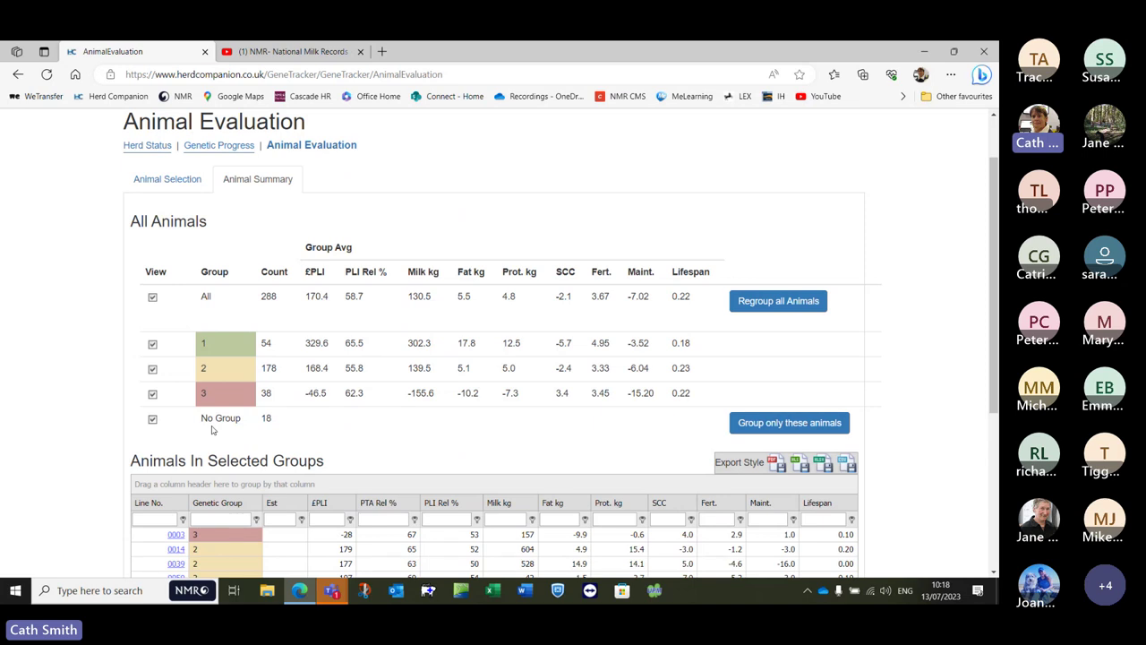
pyautogui.scroll(-1, 291, 420)
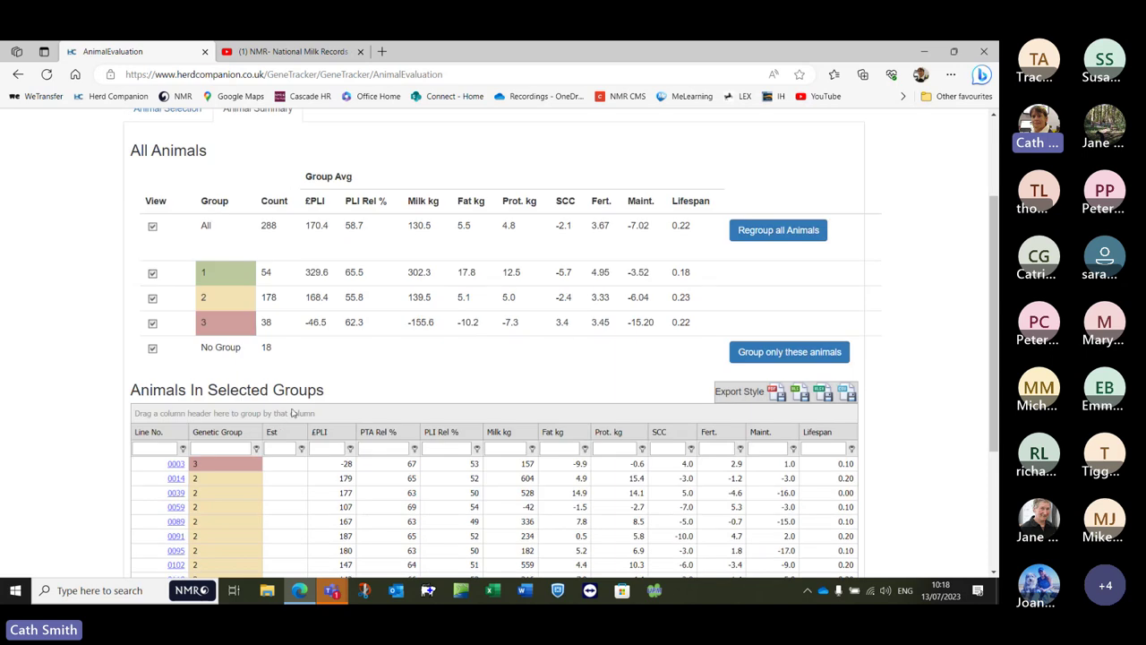
pyautogui.scroll(-1, 318, 371)
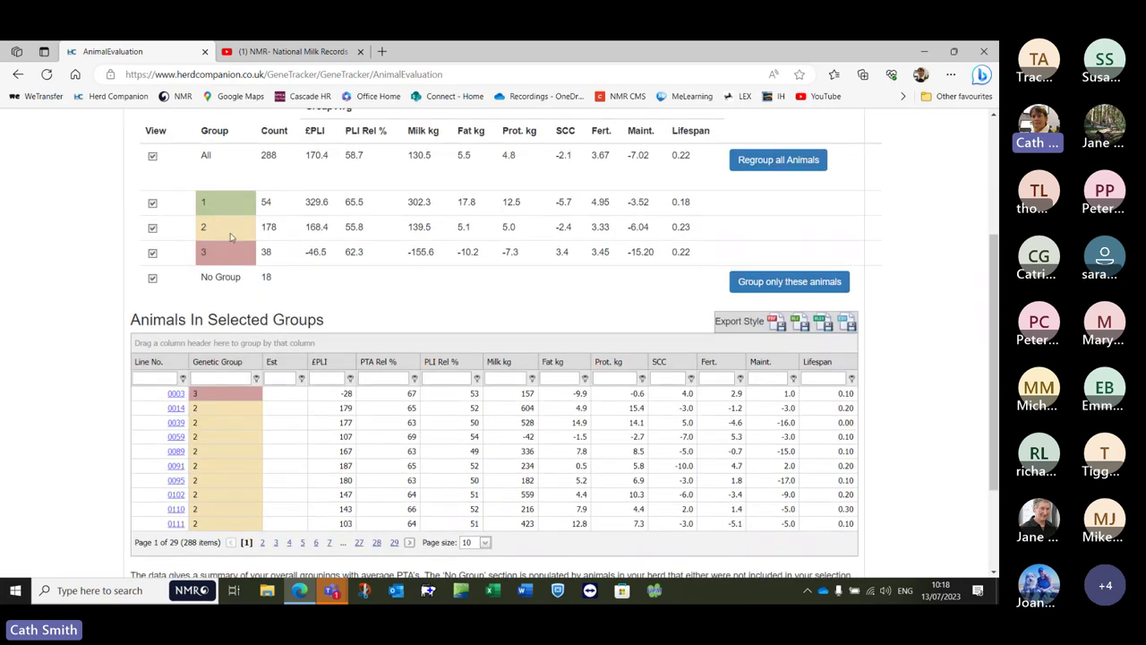
pyautogui.scroll(-1, 98, 365)
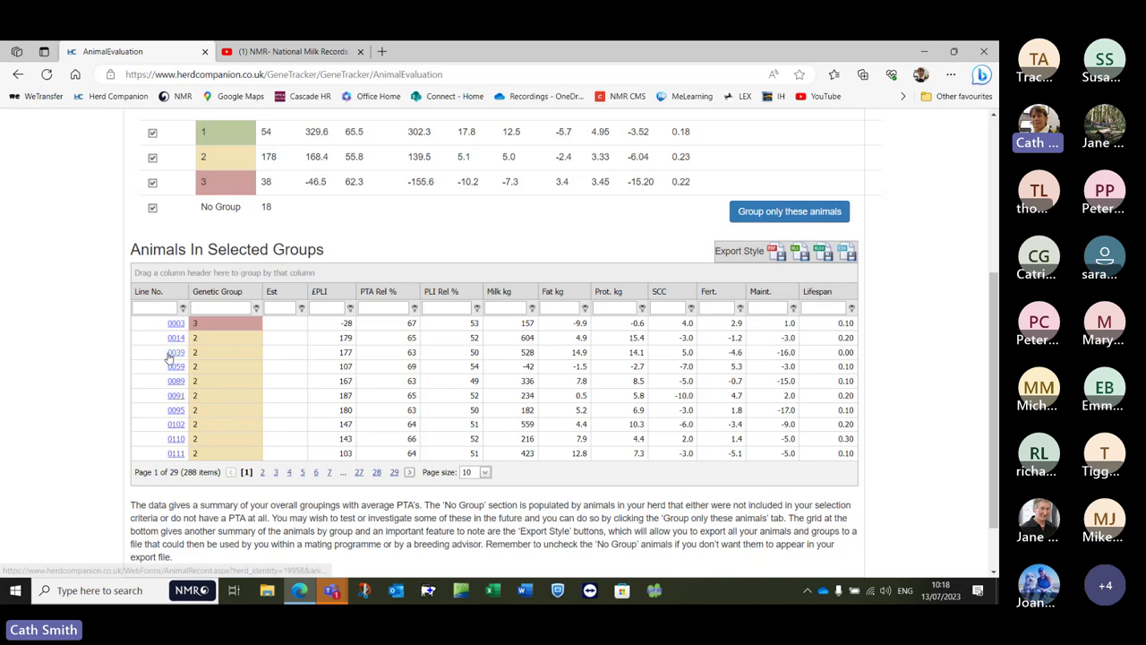
# Filter the animals in the selected groups to genetic group 1
pyautogui.click(142, 307)
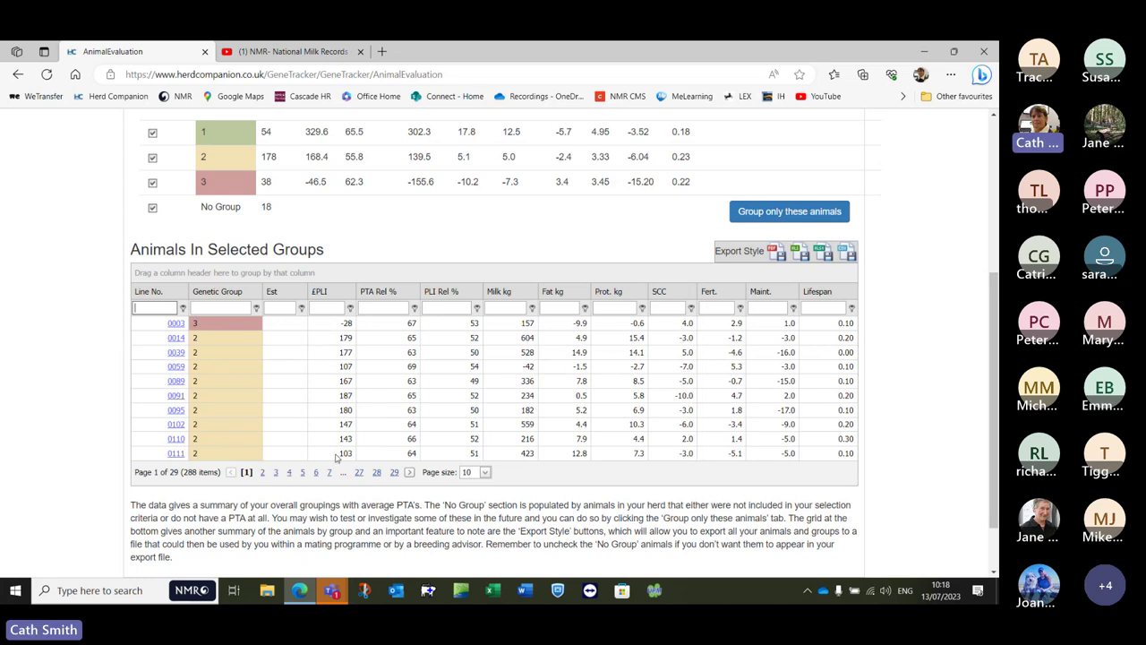
pyautogui.click(217, 305)
pyautogui.write('1')
pyautogui.press('Return')
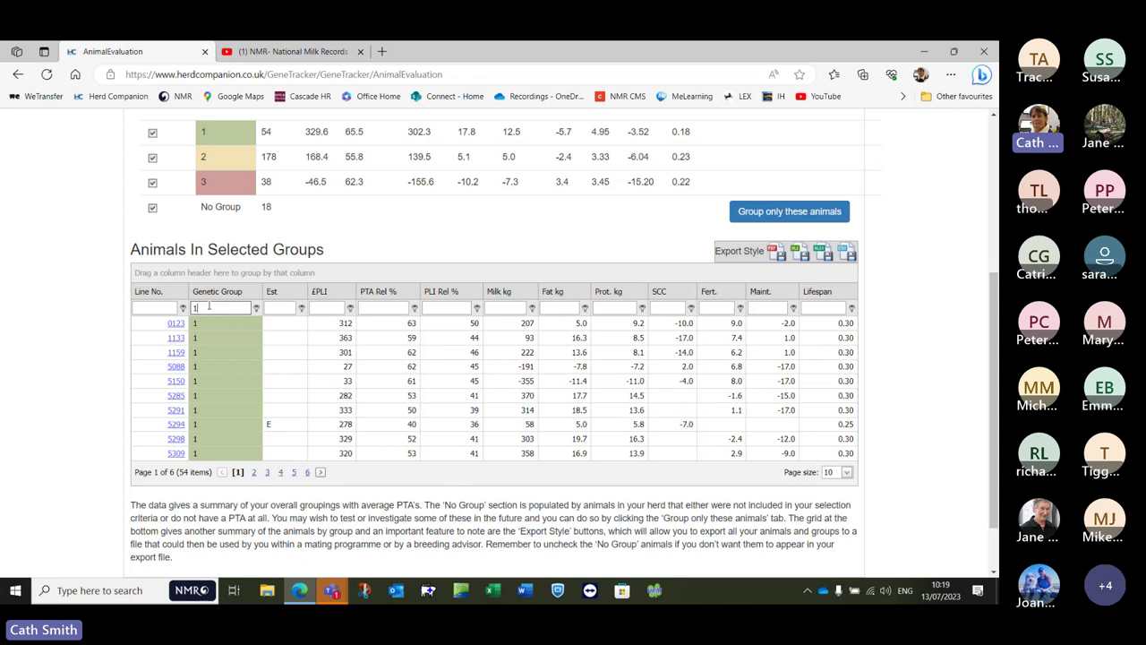
# Replace the genetic group filter with G in the Est column, examine those animals, and clear the filter
pyautogui.click(268, 309)
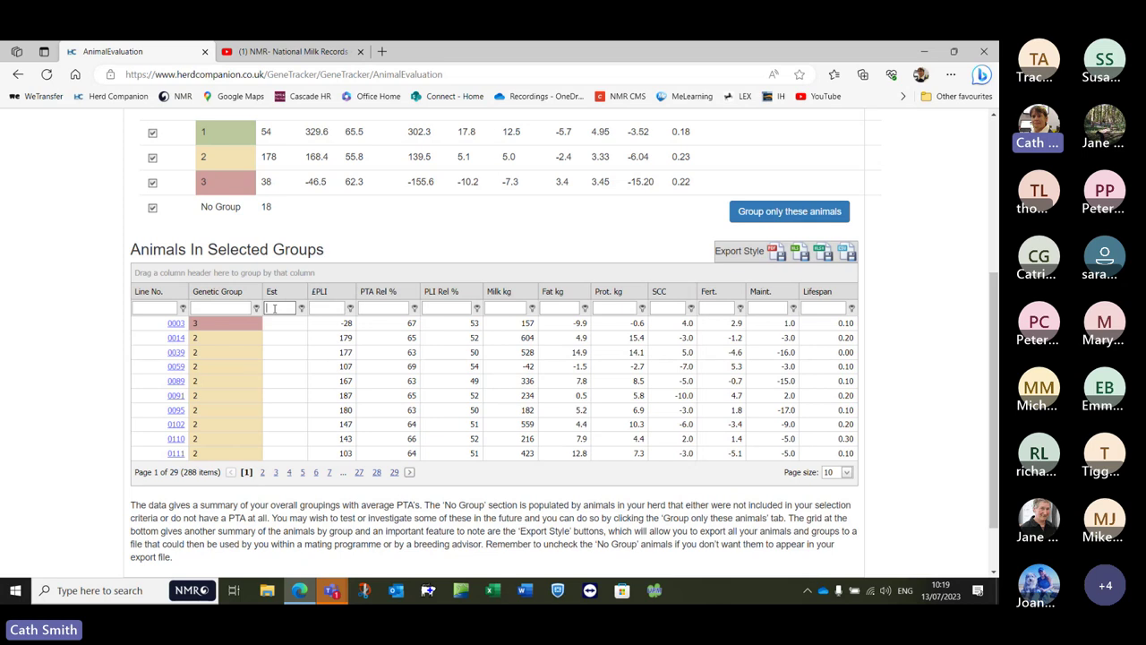
pyautogui.write('d')
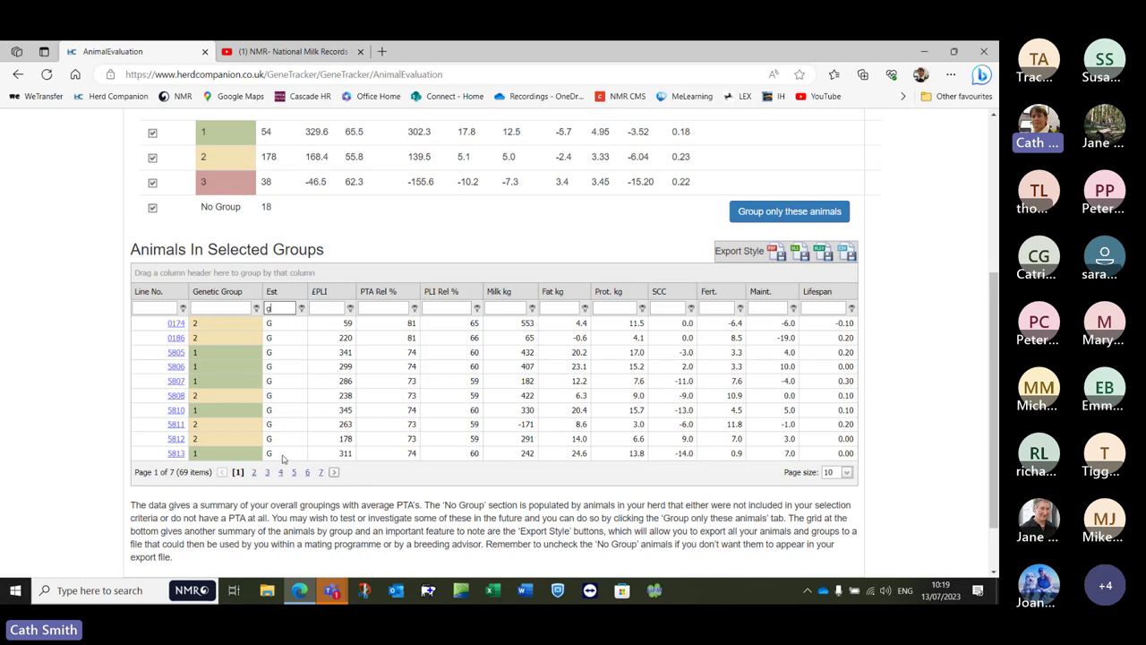
pyautogui.scroll(-2, 282, 438)
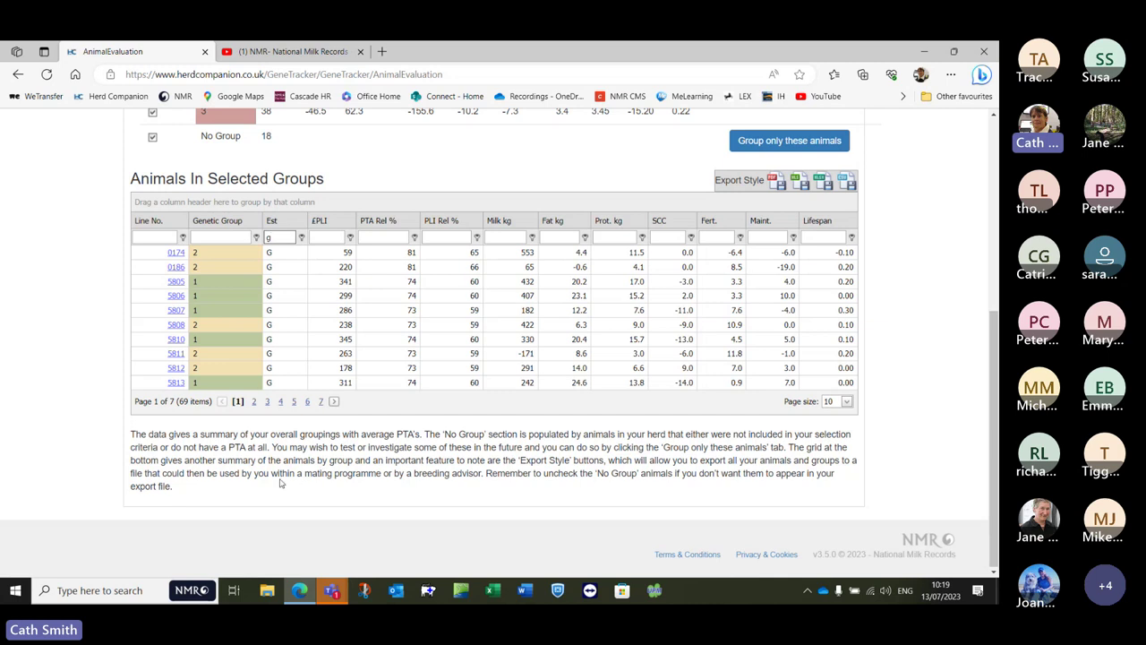
pyautogui.scroll(1, 286, 486)
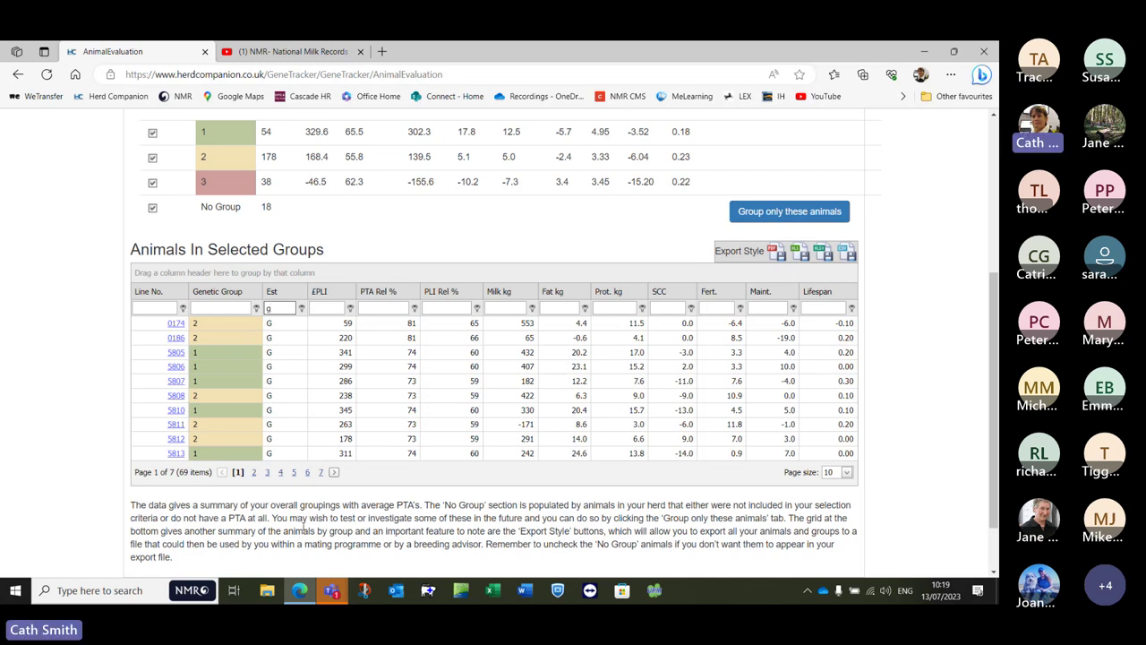
pyautogui.scroll(1, 301, 523)
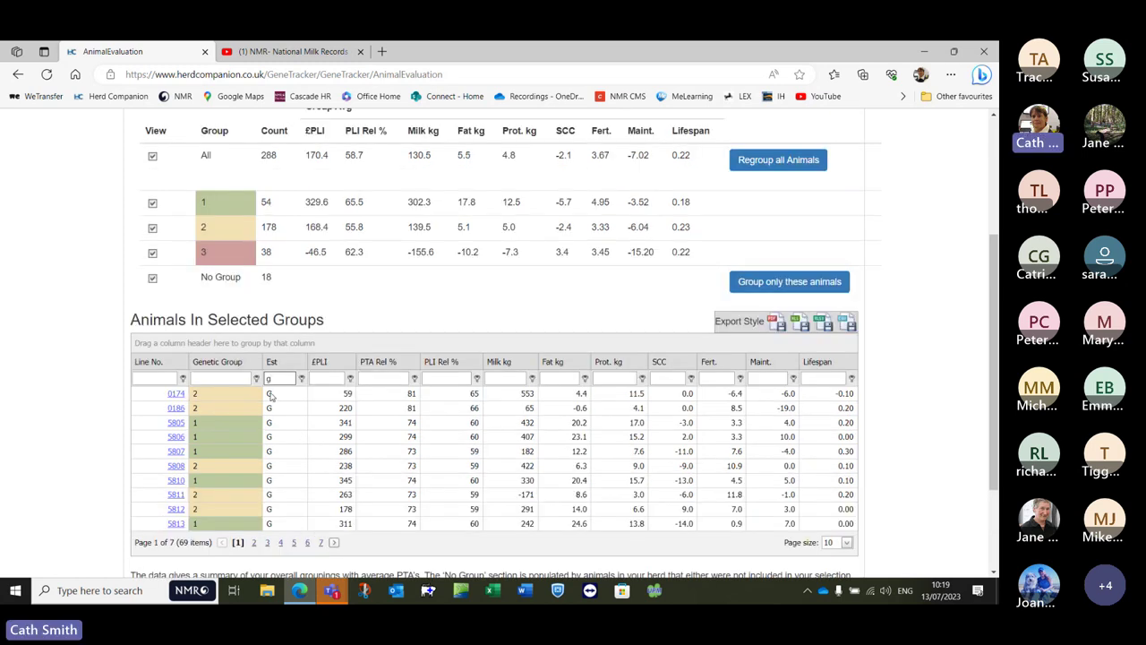
pyautogui.press('BackSpace')
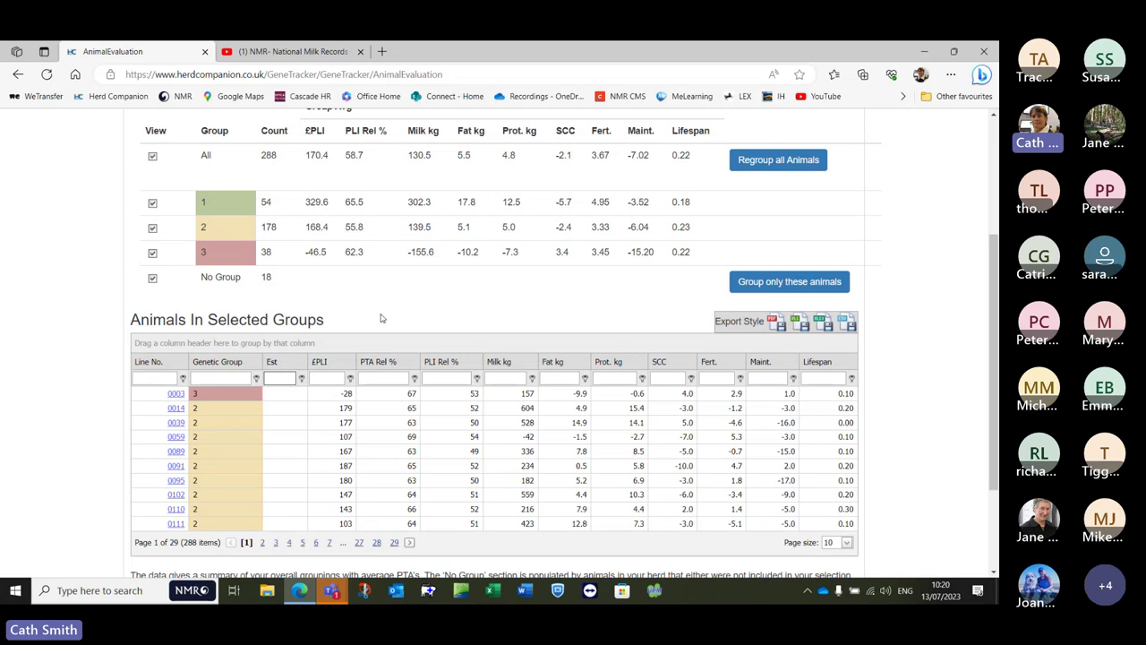
# Open the Cows To Serve action list from iReports and select the filter of its Genetic Group column
pyautogui.scroll(1, 381, 322)
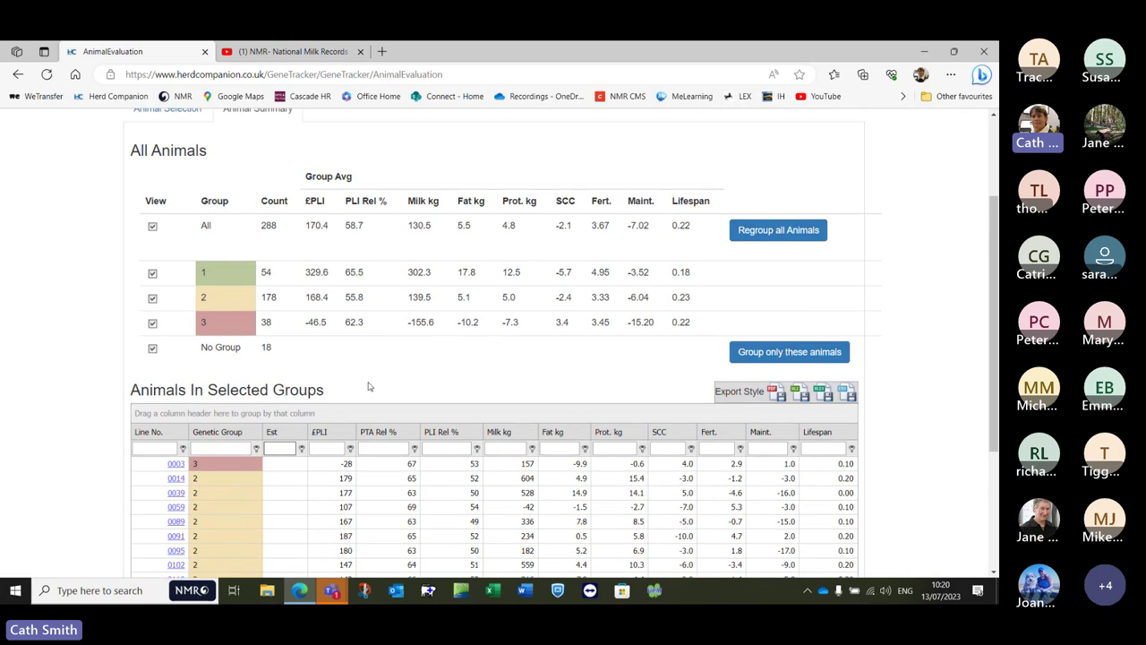
pyautogui.scroll(2, 368, 387)
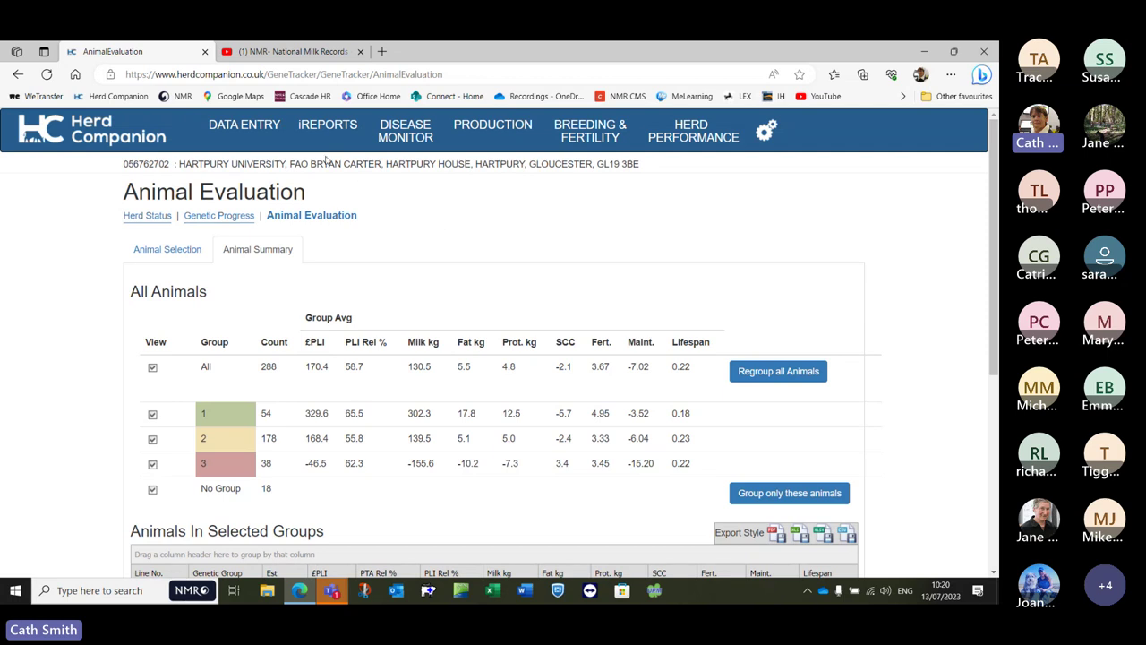
pyautogui.moveTo(330, 134)
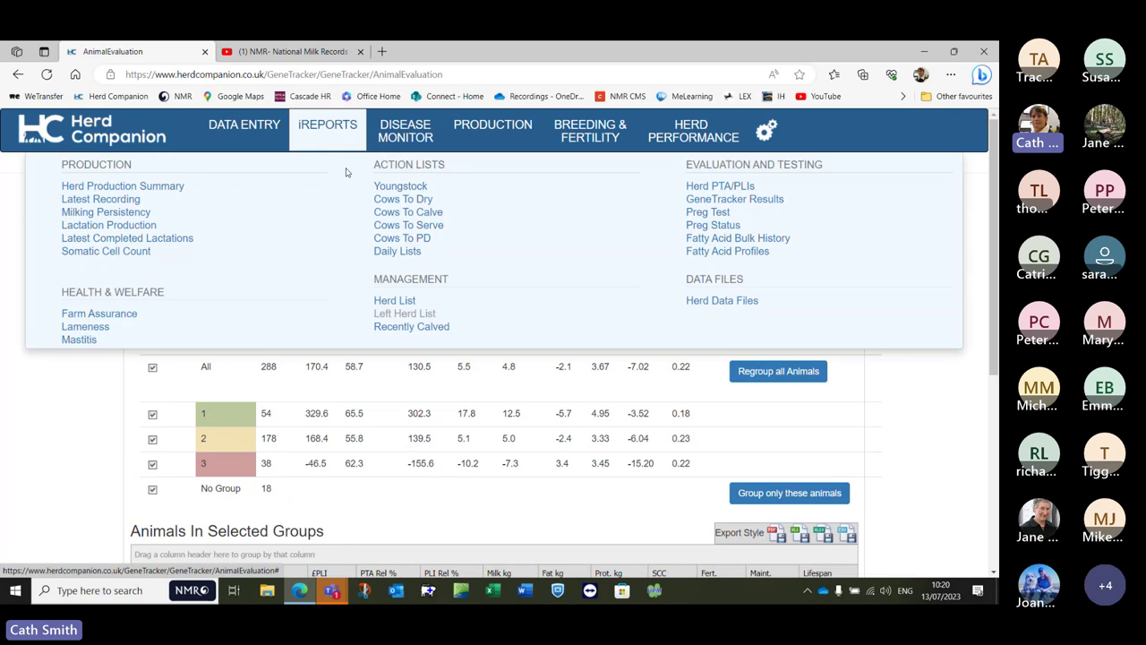
pyautogui.click(405, 229)
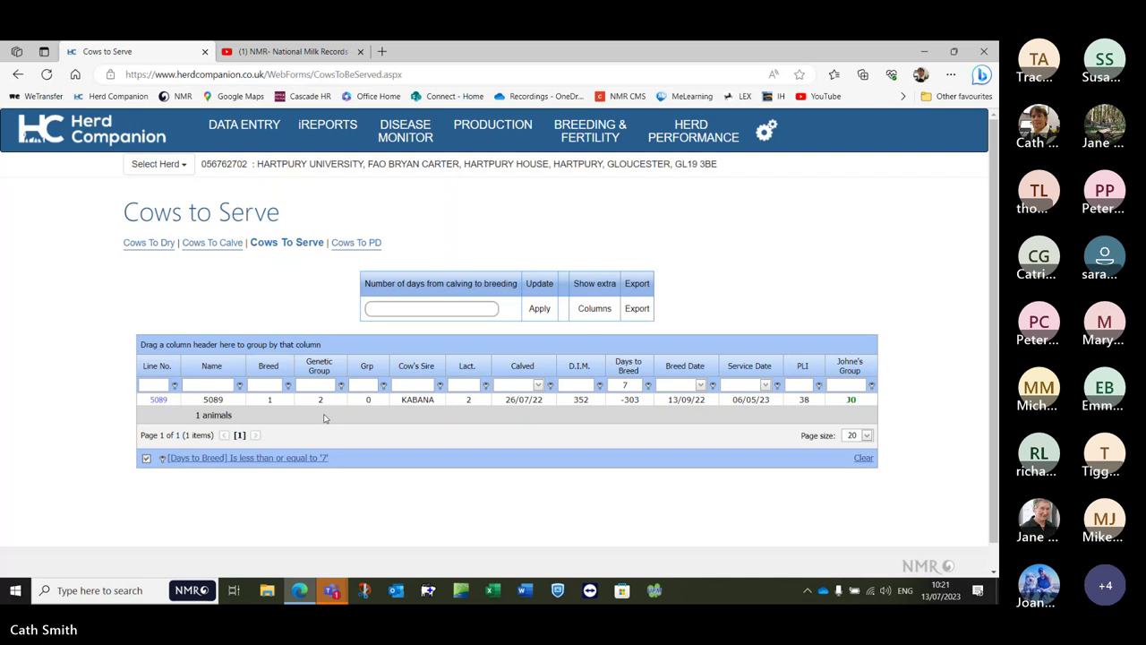
pyautogui.click(312, 386)
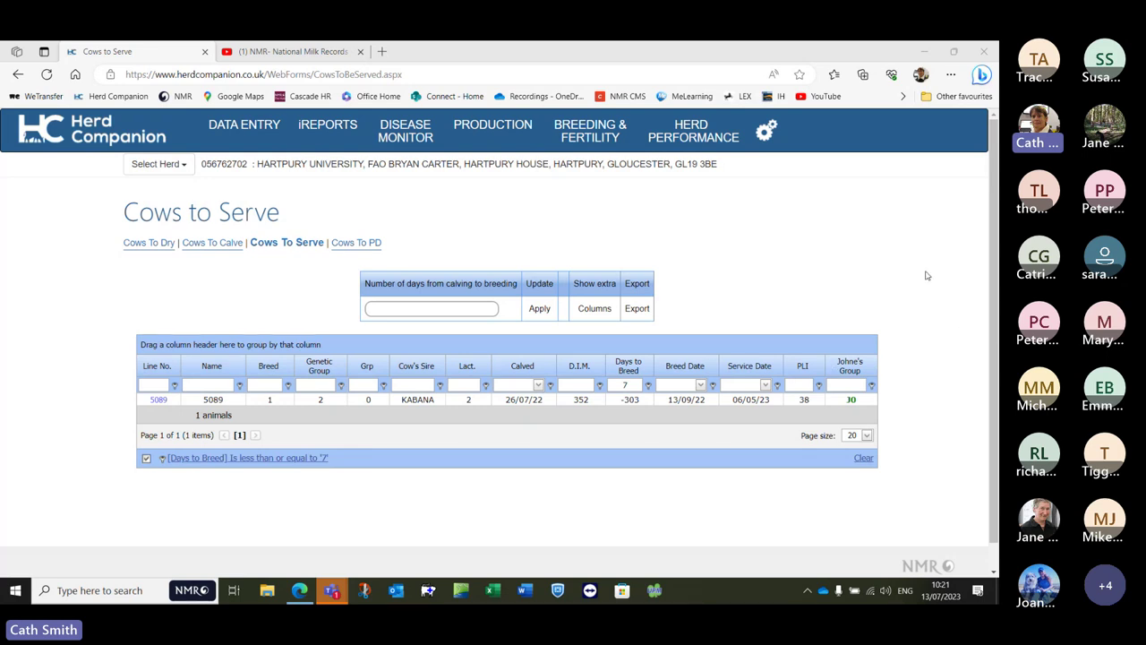
# Export the Cows to Serve list and open the downloaded CowsToBeServed.xls file
pyautogui.click(951, 75)
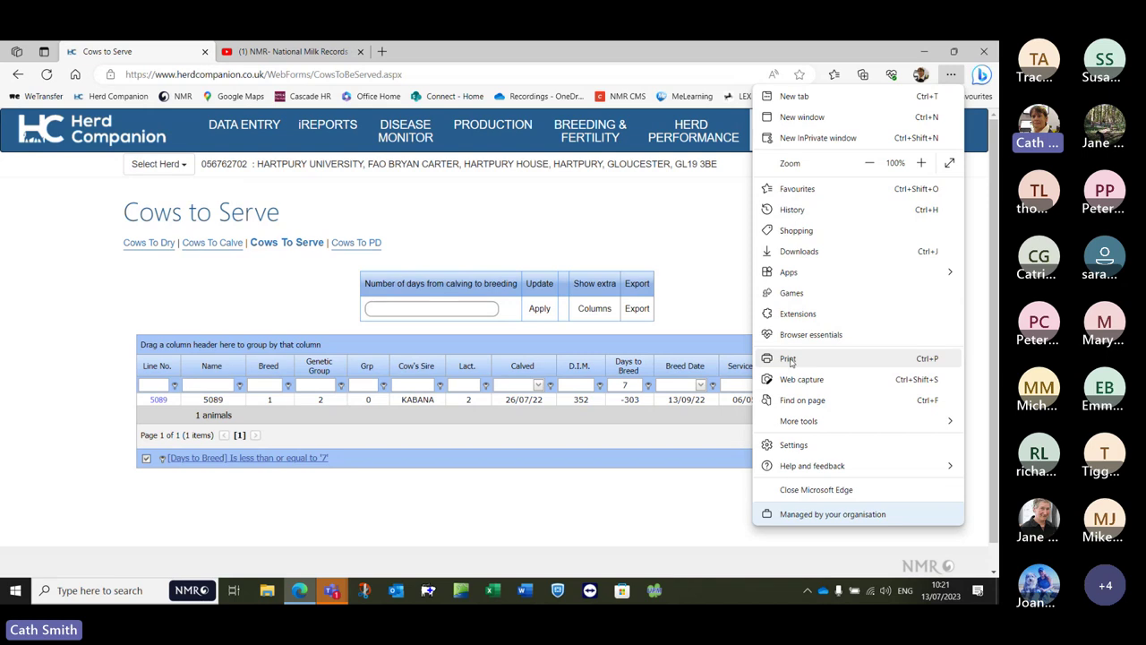
pyautogui.click(702, 283)
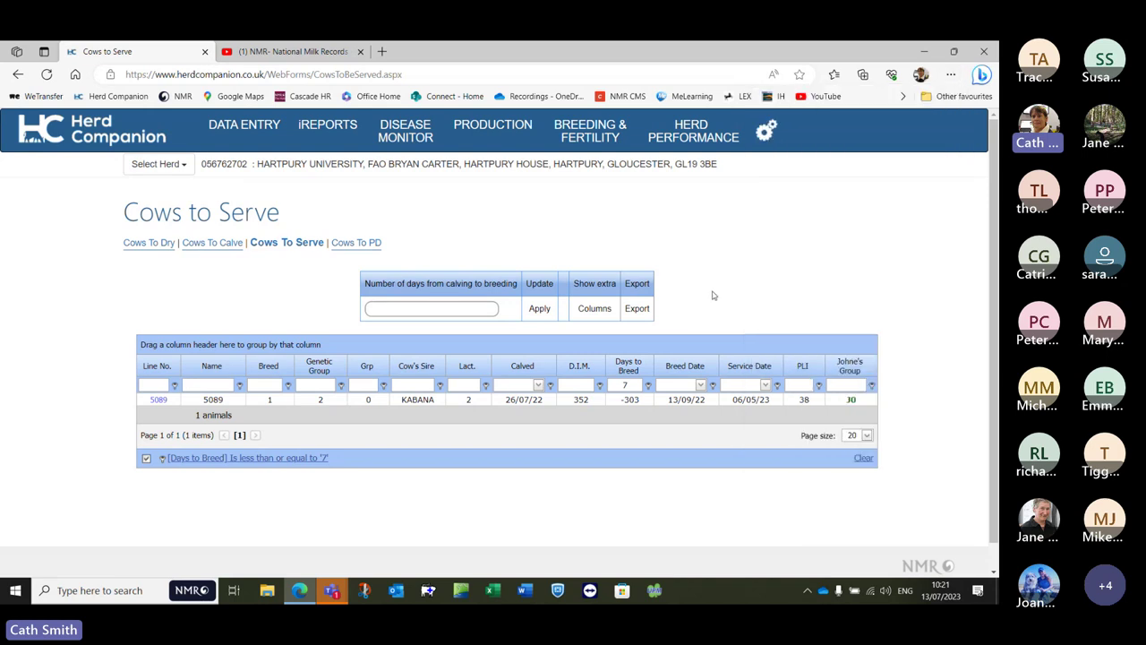
pyautogui.click(638, 313)
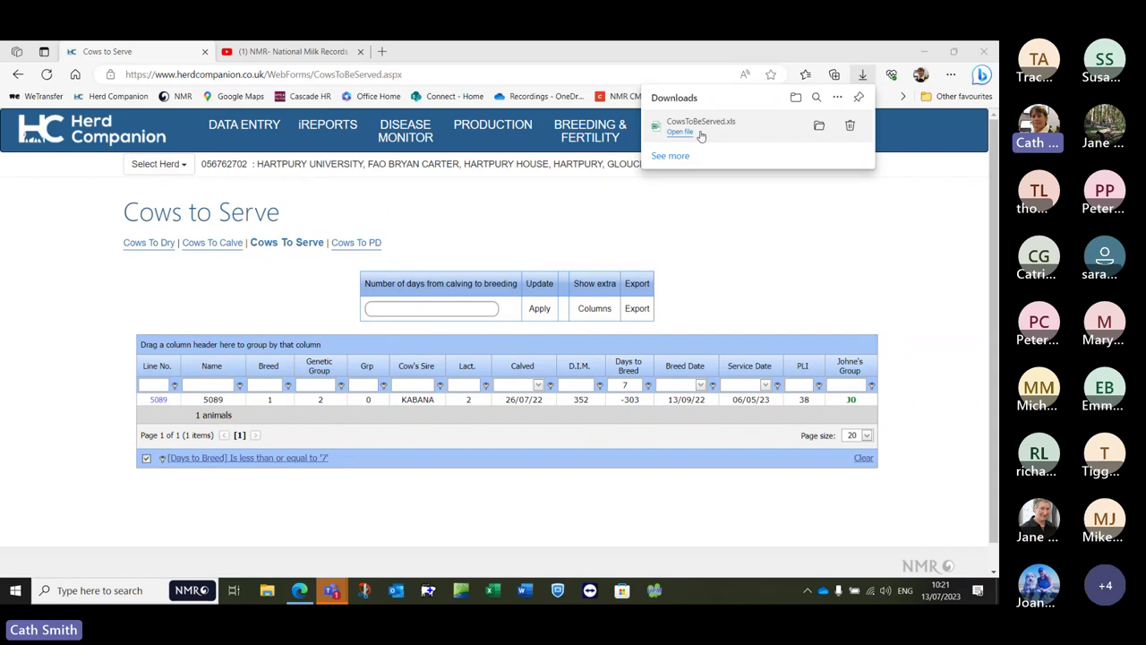
pyautogui.click(701, 134)
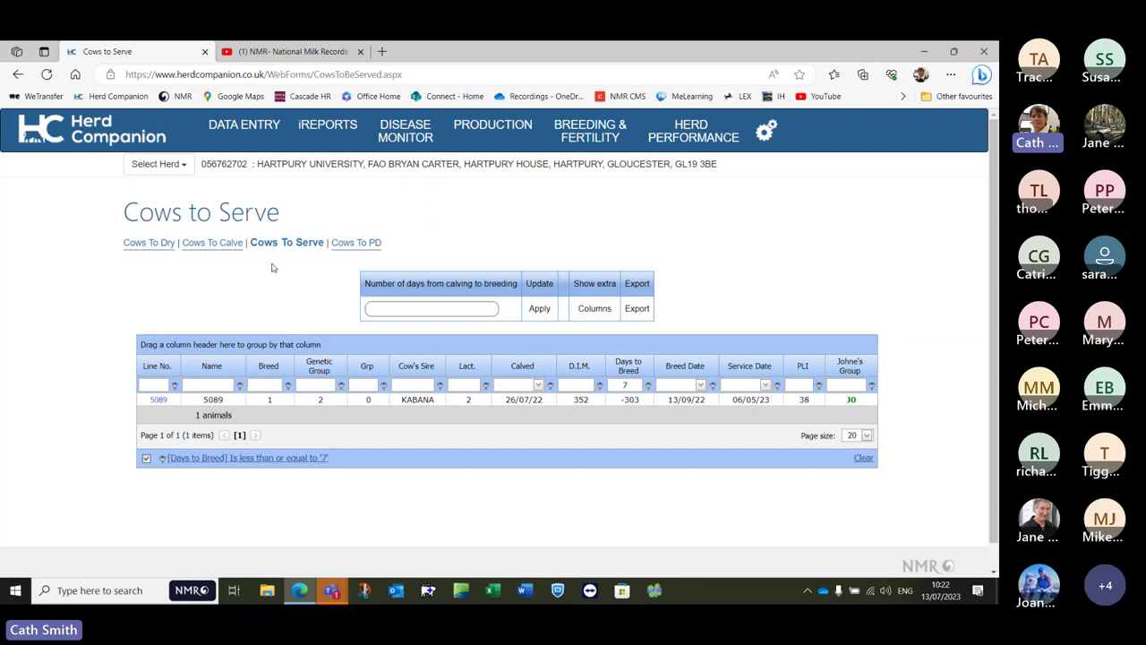
# Switch to the NMR- National Milk Records channel on YouTube and browse its created playlists
pyautogui.click(291, 52)
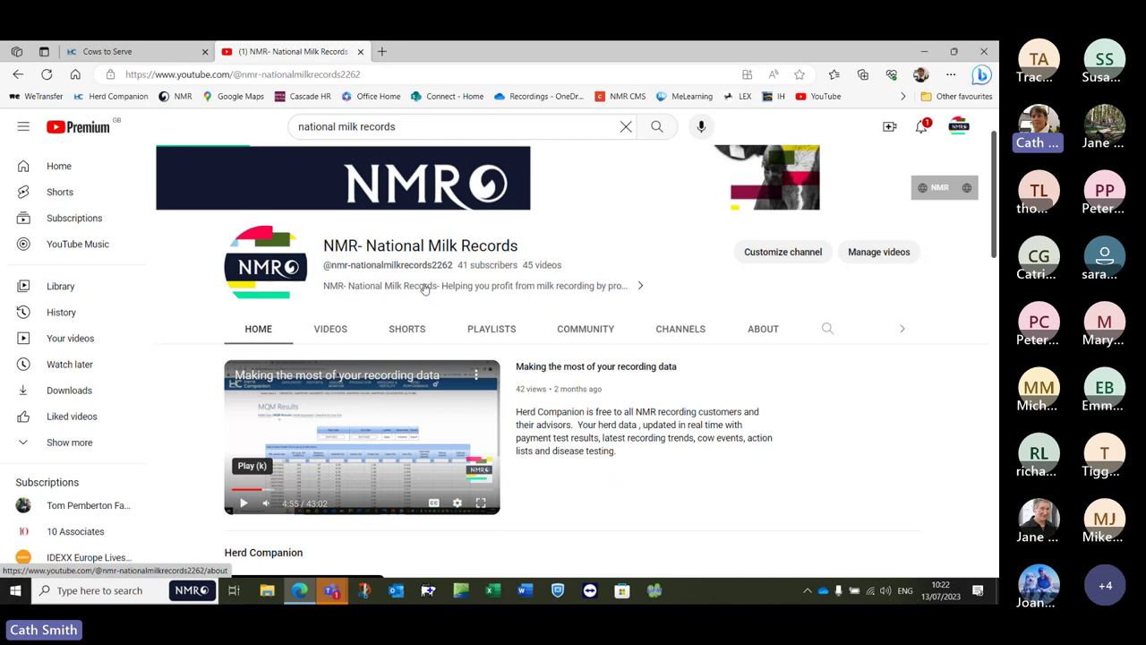
pyautogui.click(493, 332)
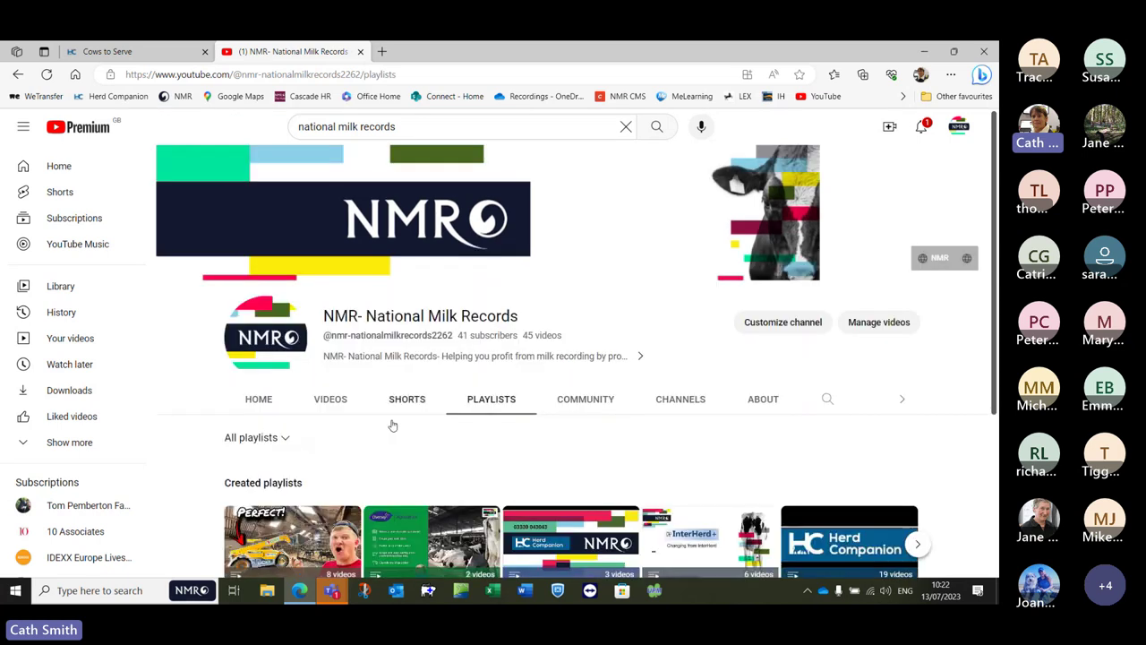
pyautogui.scroll(-1, 383, 428)
pyautogui.scroll(-1, 381, 426)
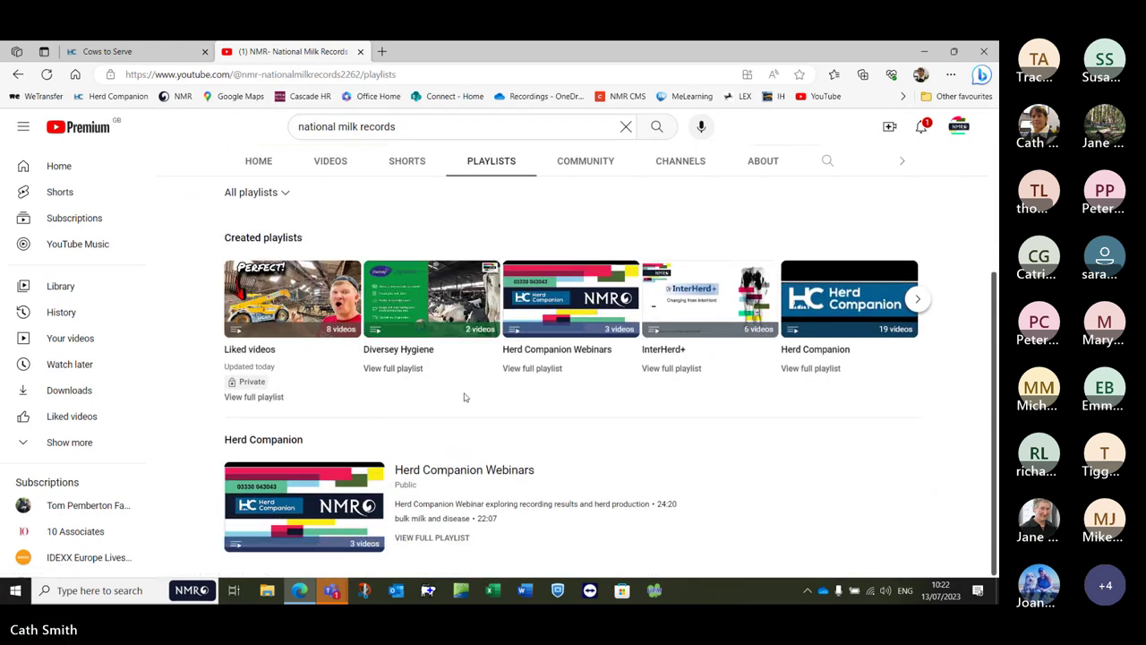
# Open the Herd Companion Webinars playlist and pause its first video, on exploring recording results and herd production
pyautogui.click(546, 309)
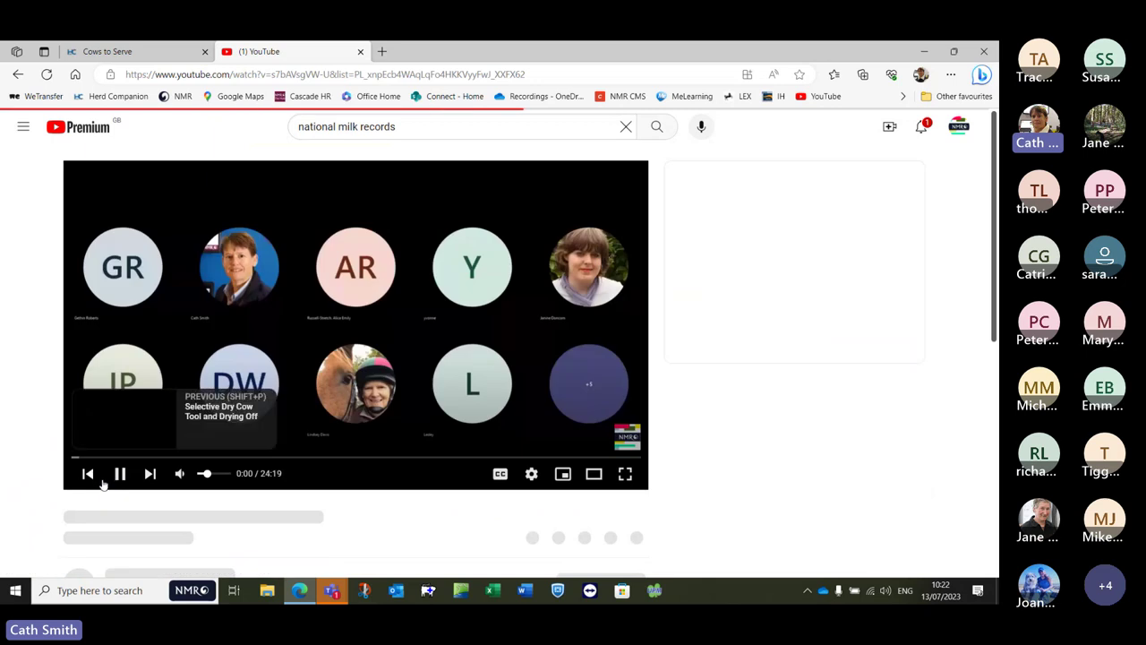
pyautogui.click(118, 472)
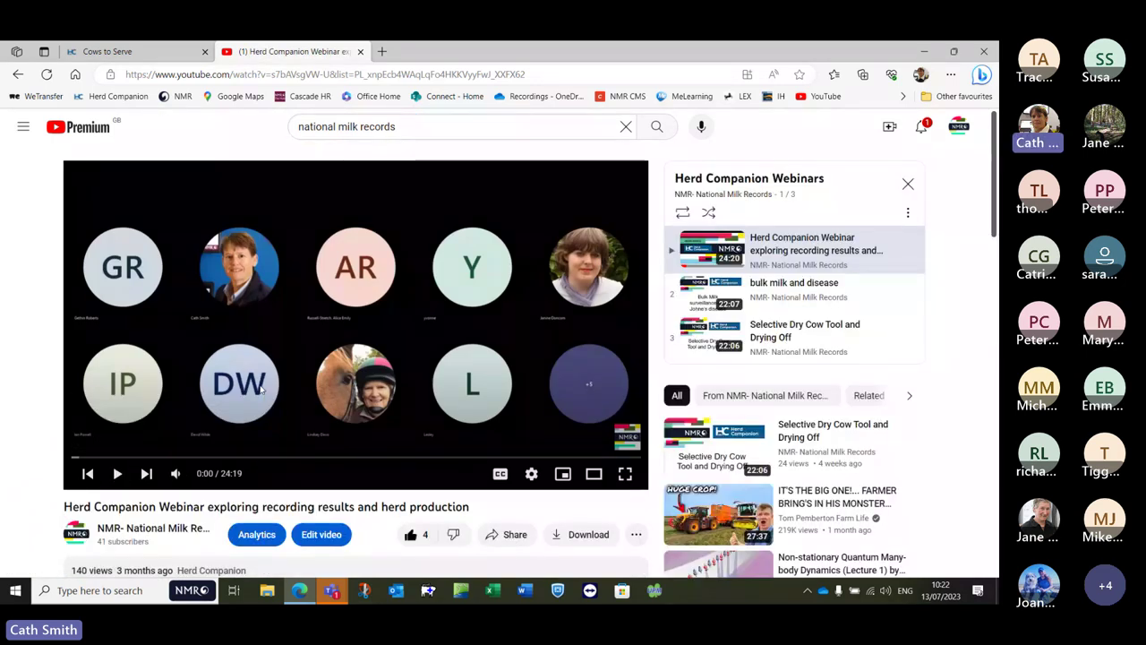
pyautogui.scroll(-1, 505, 264)
pyautogui.scroll(1, 527, 295)
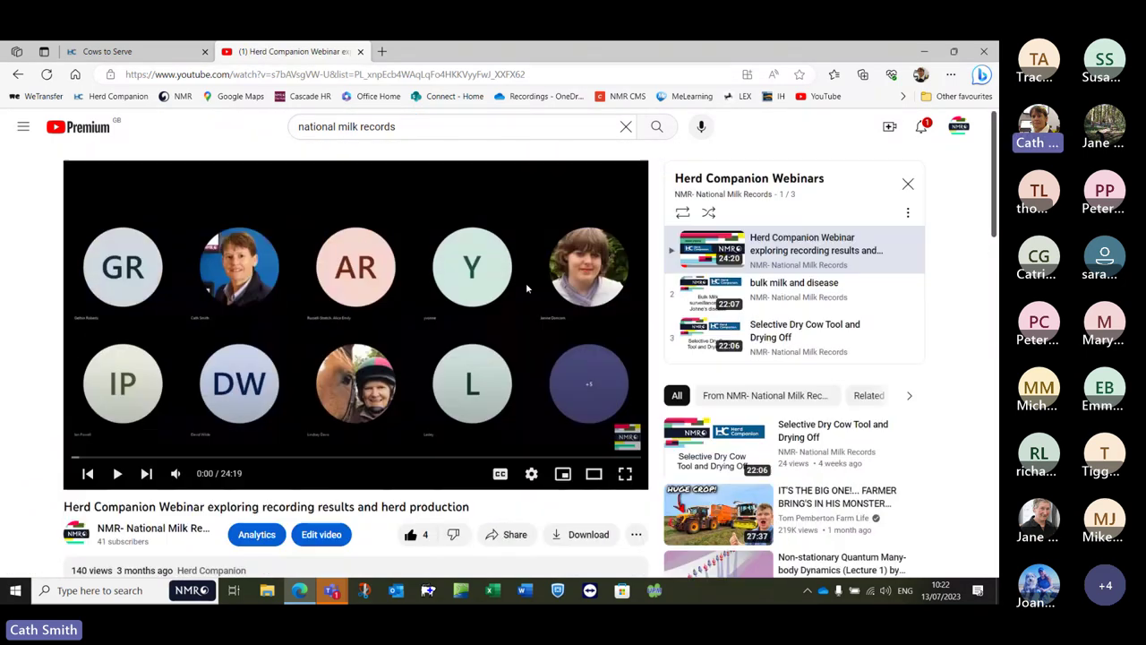